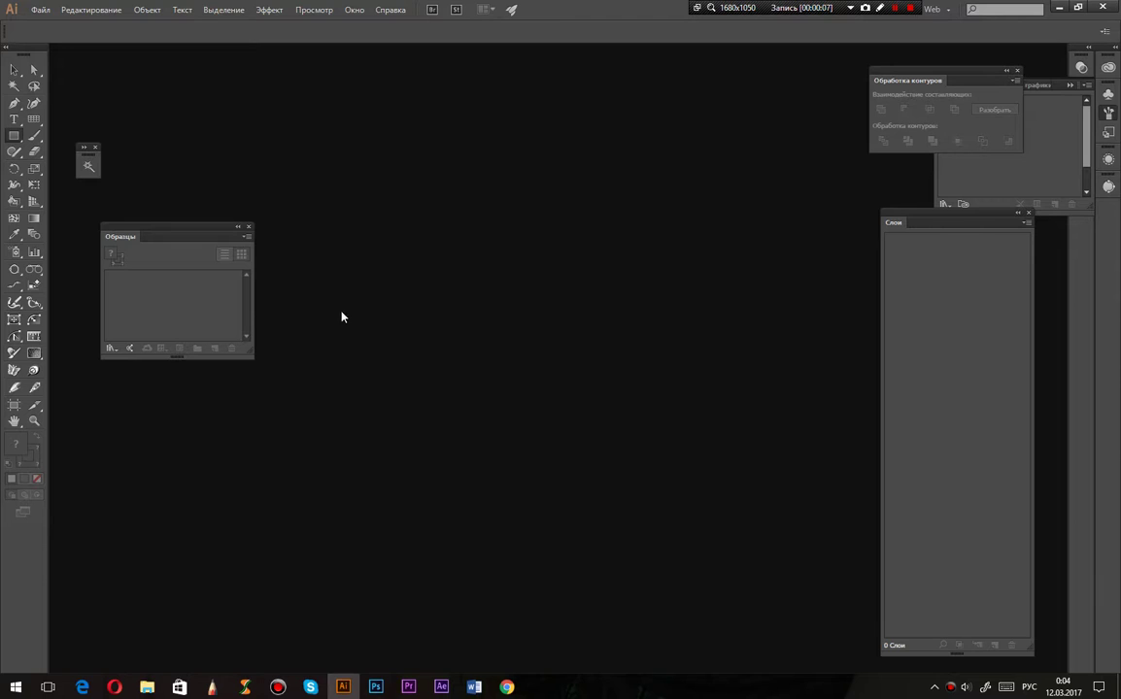
Create a new blank 500 × 500 px document via File > New
click(40, 10)
click(58, 23)
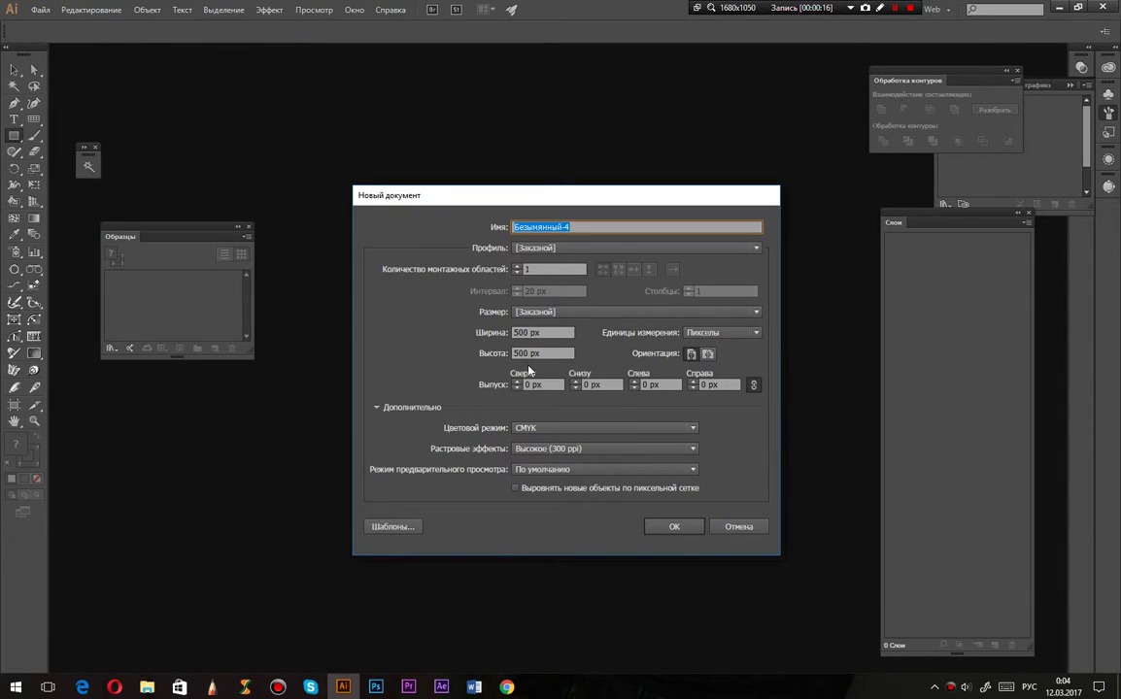
click(664, 529)
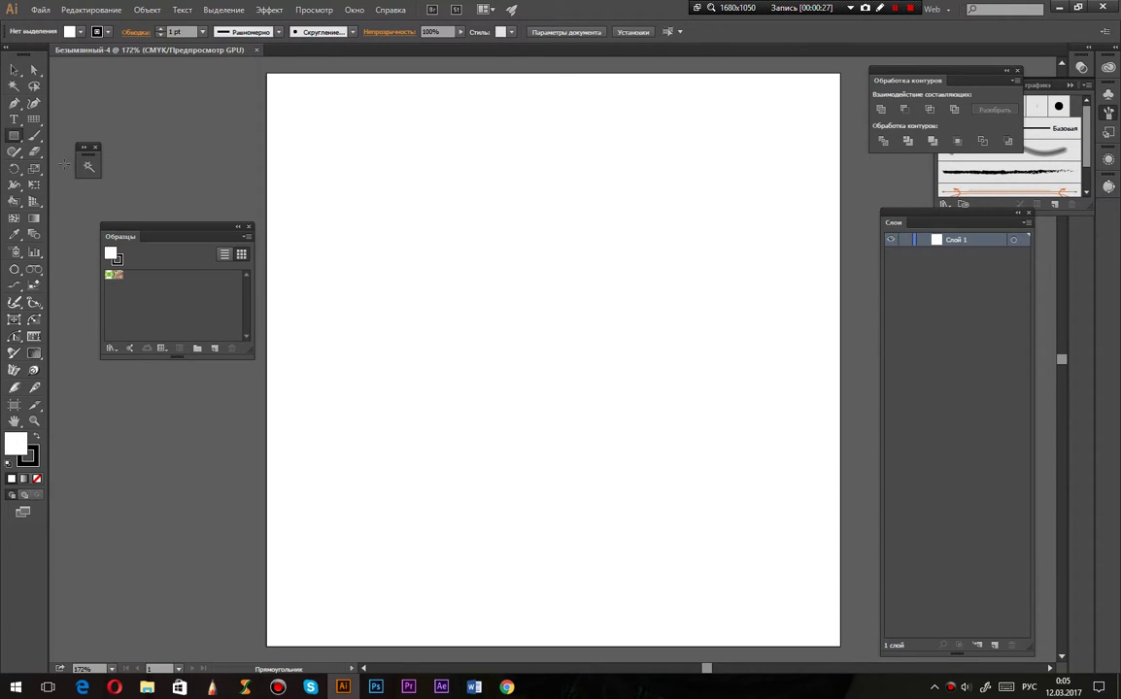
Open Rectangular Grid Tool options at the artboard's top-left for a 500×500 px grid with 50×50 dividers
click(39, 122)
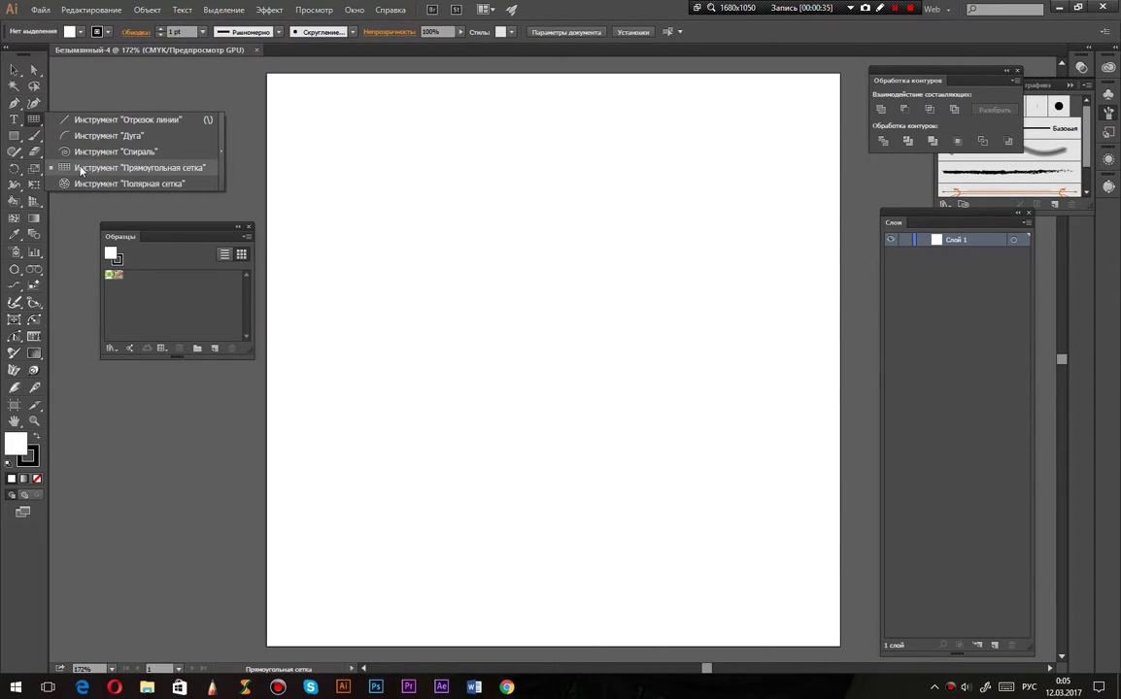
click(82, 171)
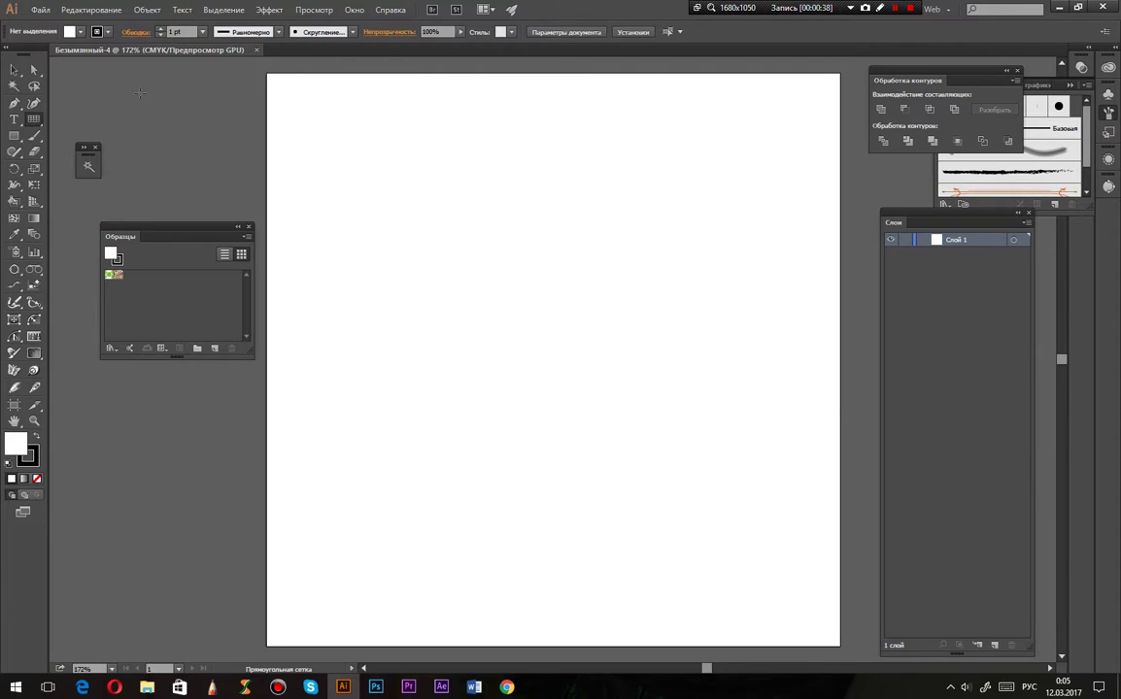
click(268, 71)
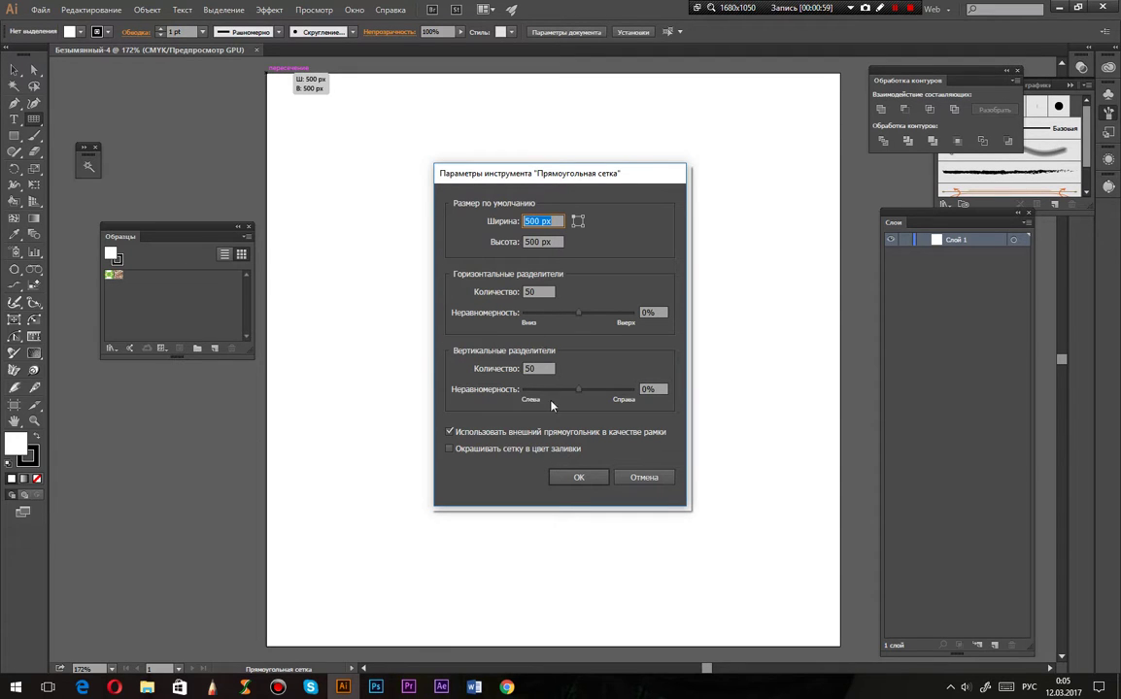
Draw the 50 × 50 cell grid, turn it into a Live Paint group, and add a new layer
click(576, 476)
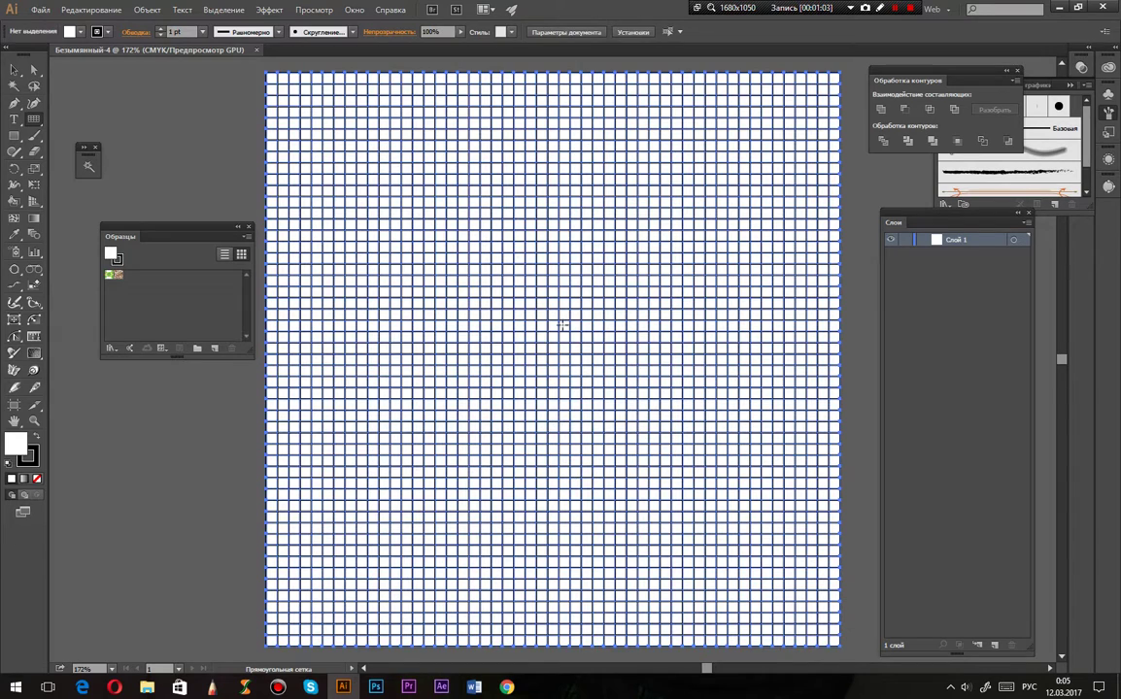
key(ctrl+a)
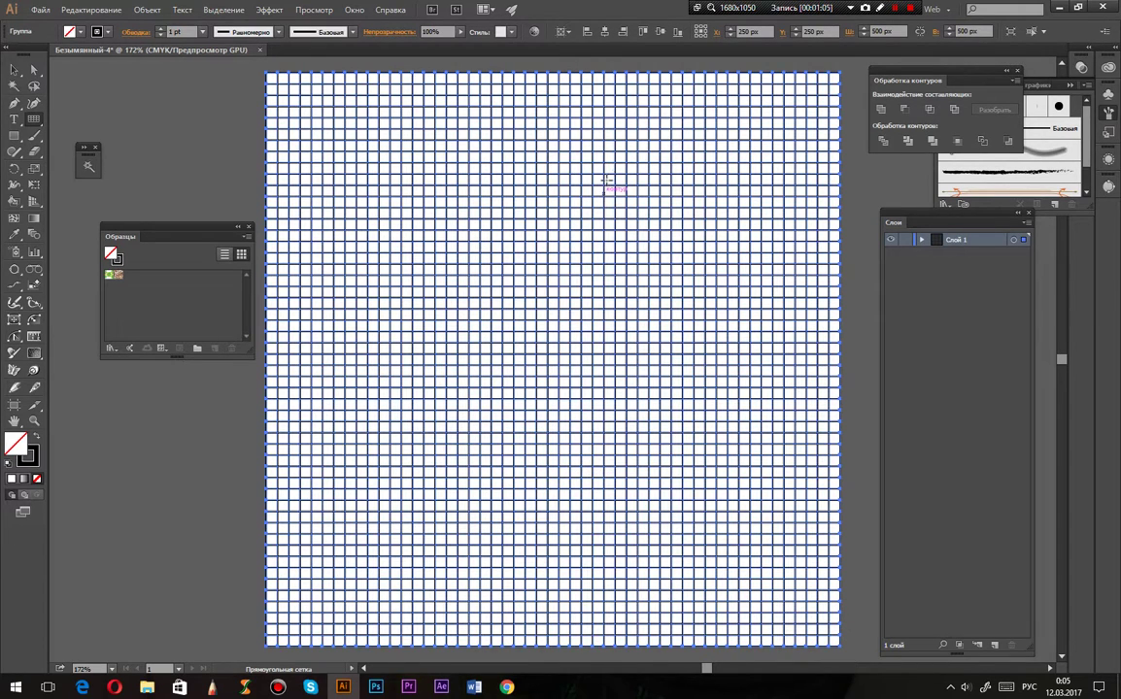
key(k)
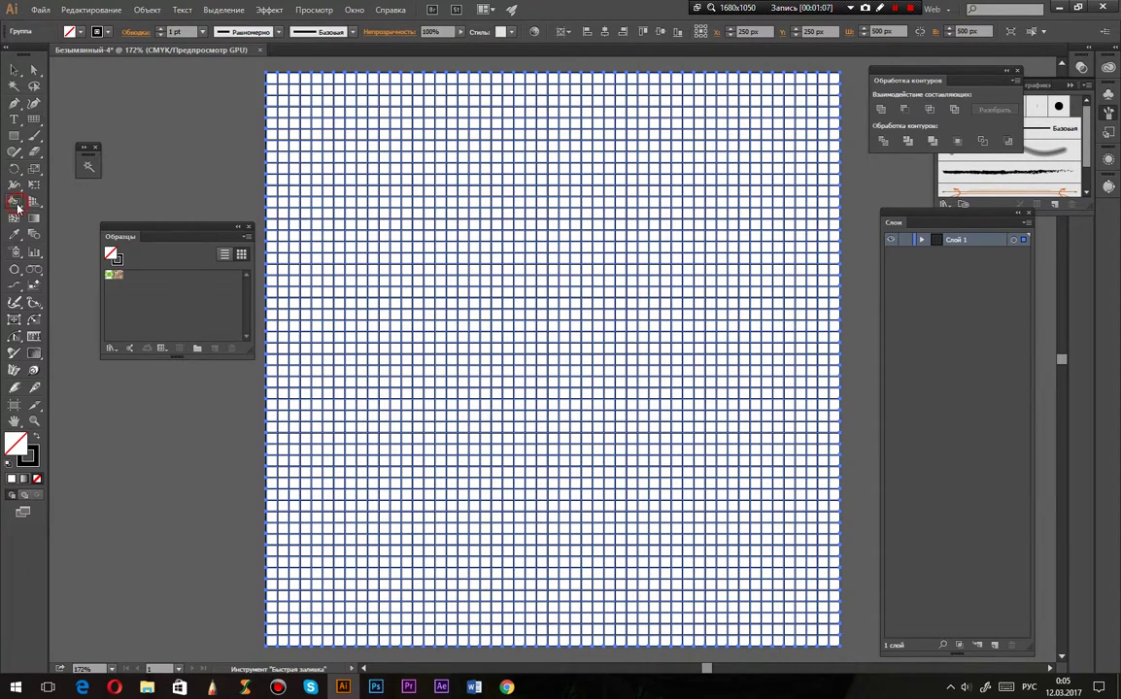
drag(17, 207, 58, 216)
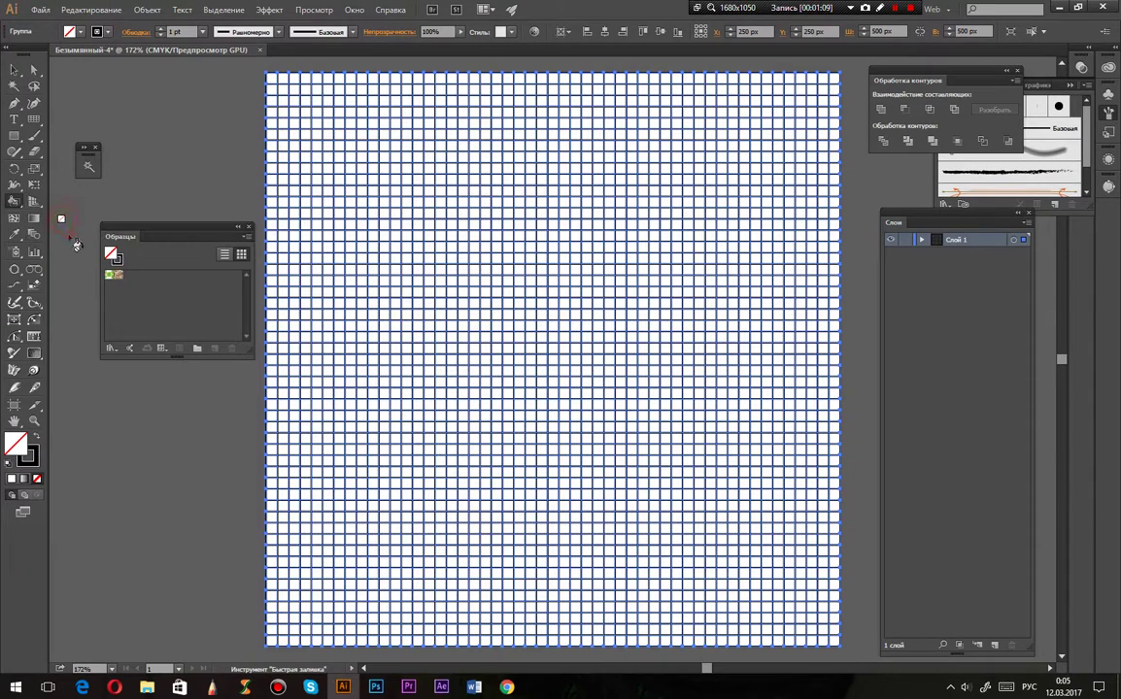
click(464, 316)
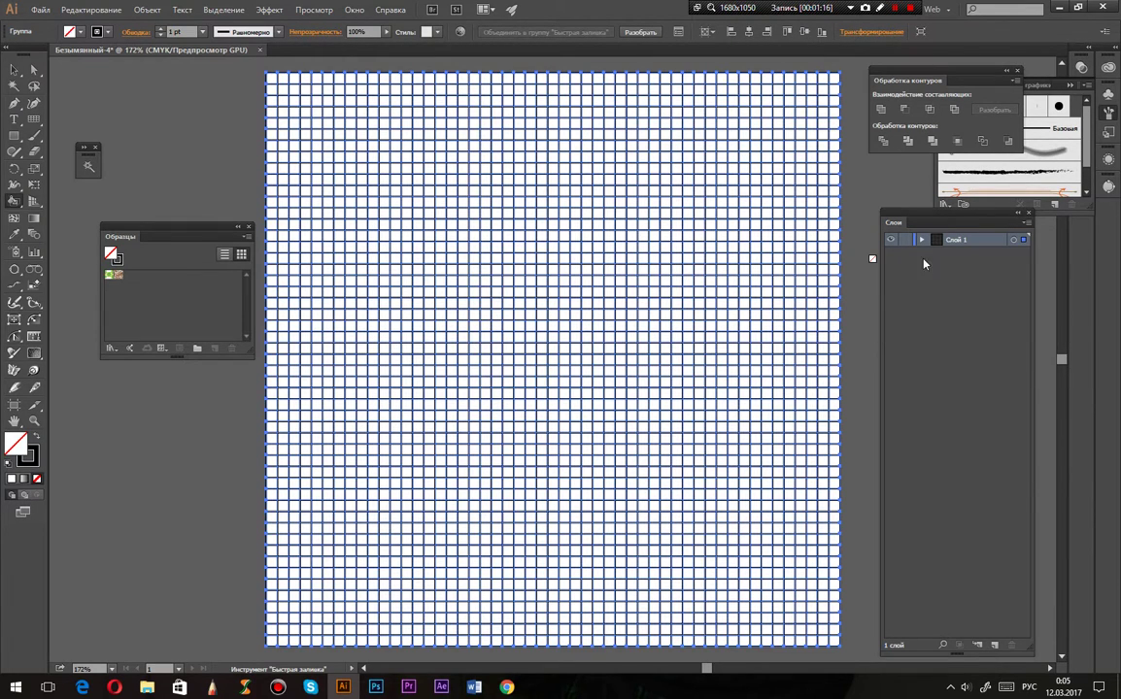
click(995, 645)
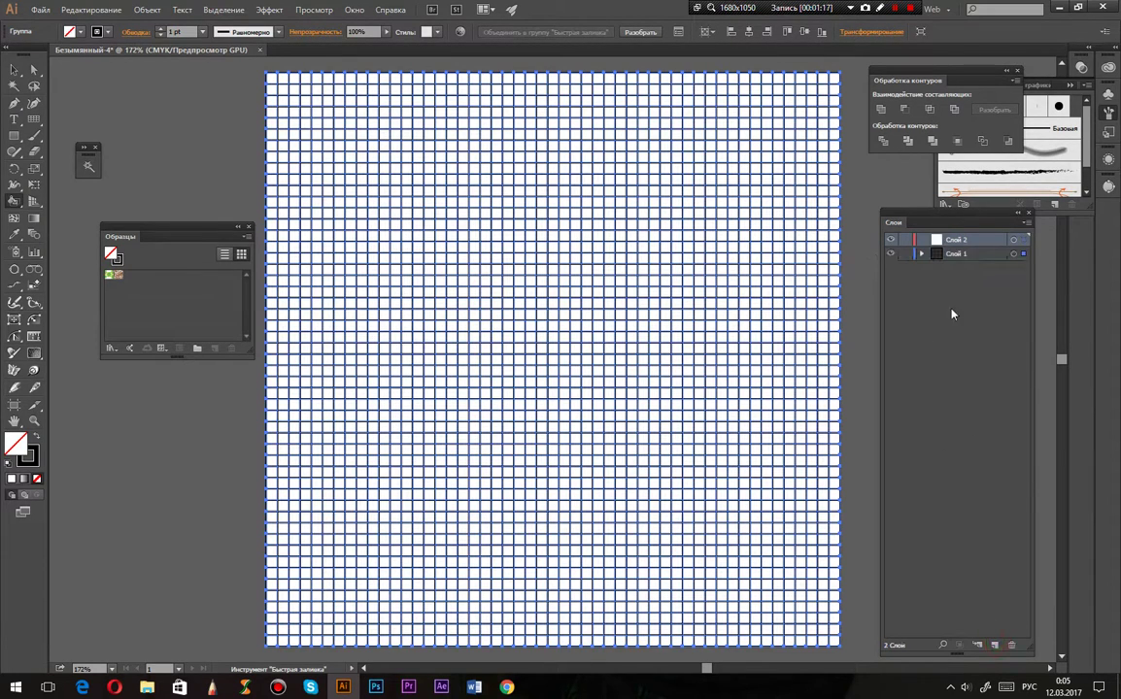
Set the Control bar fill to black and the stroke to None
click(83, 32)
click(46, 55)
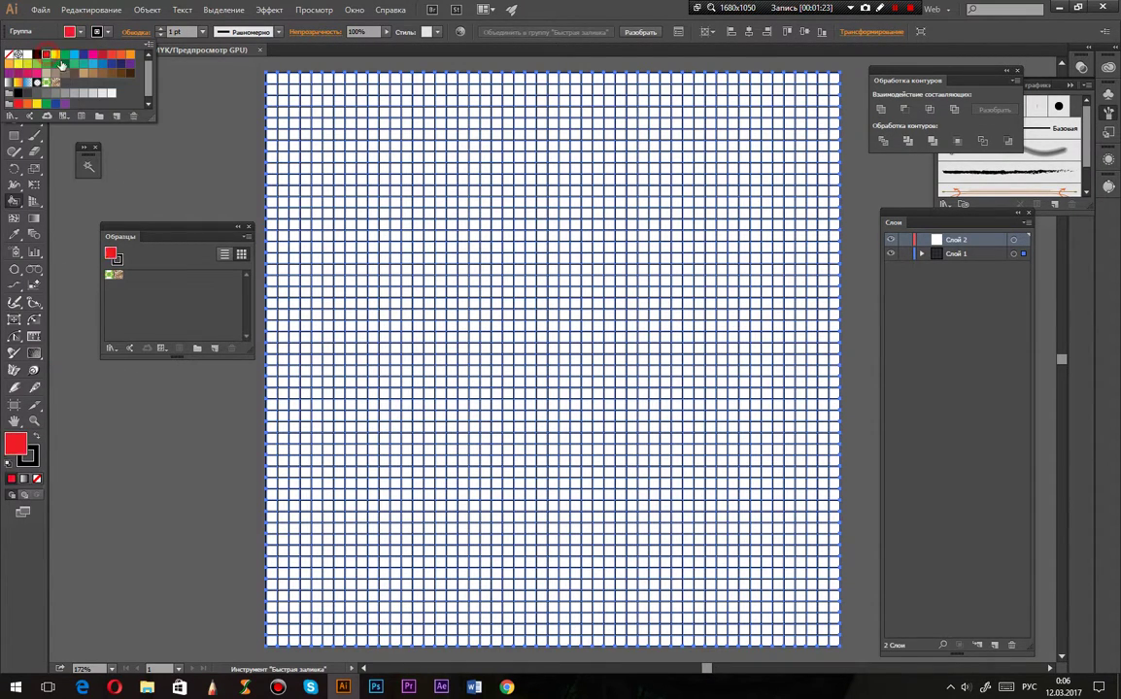
click(32, 55)
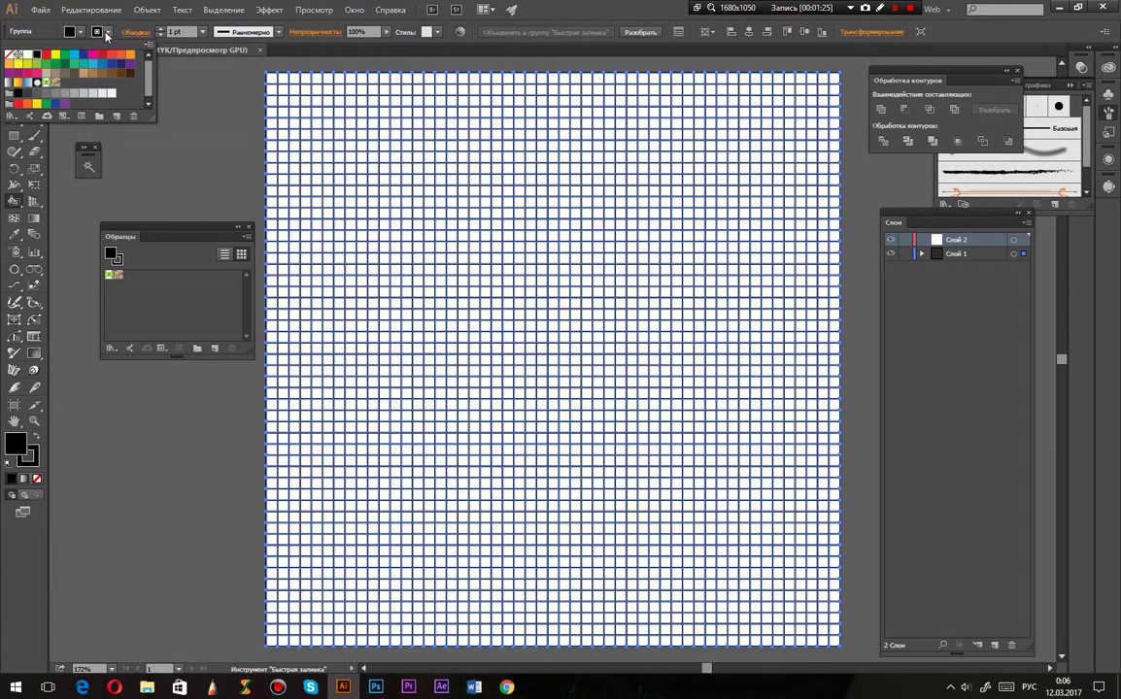
click(109, 32)
click(12, 53)
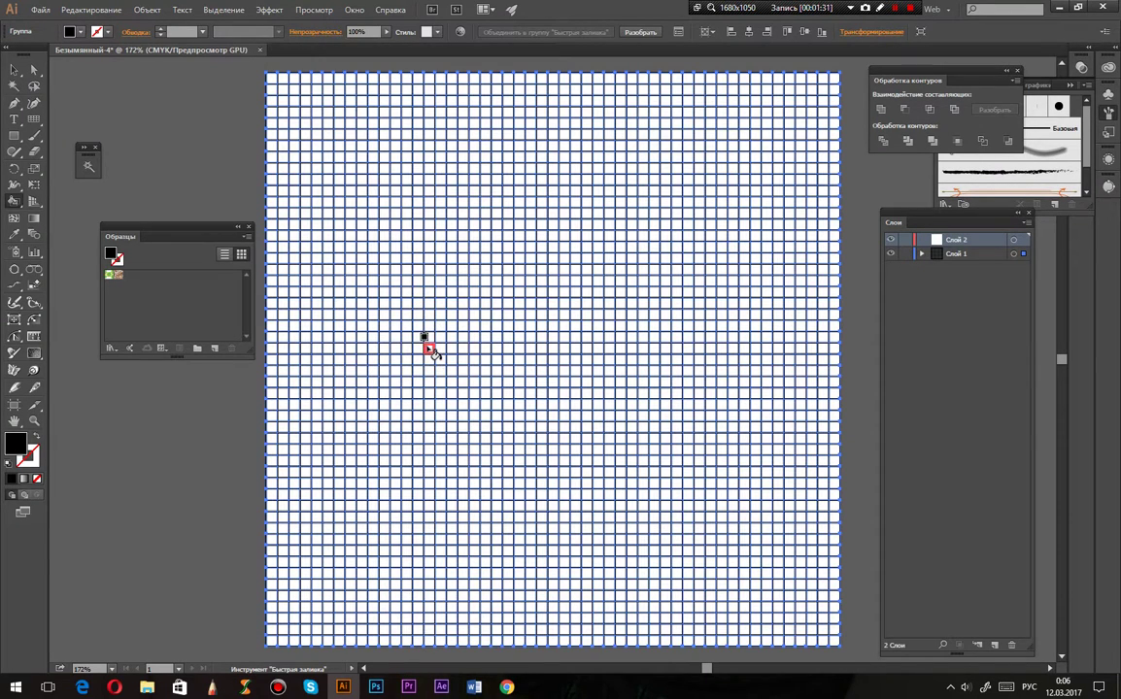
Paint a black stepped staircase of cells rising from the lower left toward the top
drag(429, 349, 442, 351)
click(448, 353)
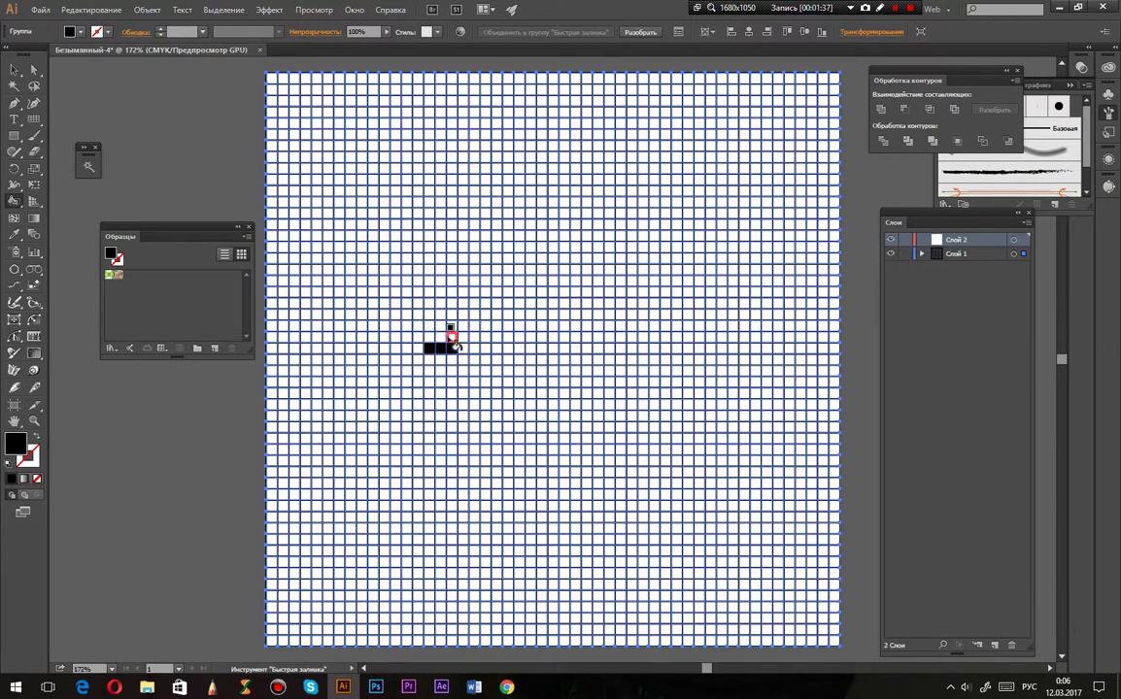
click(440, 338)
mouse_move(466, 338)
mouse_down()
mouse_move(456, 326)
mouse_move(473, 324)
mouse_move(465, 315)
mouse_move(490, 323)
mouse_move(475, 303)
mouse_move(493, 310)
mouse_move(493, 296)
mouse_move(506, 298)
mouse_move(500, 275)
mouse_move(545, 275)
mouse_up()
click(520, 266)
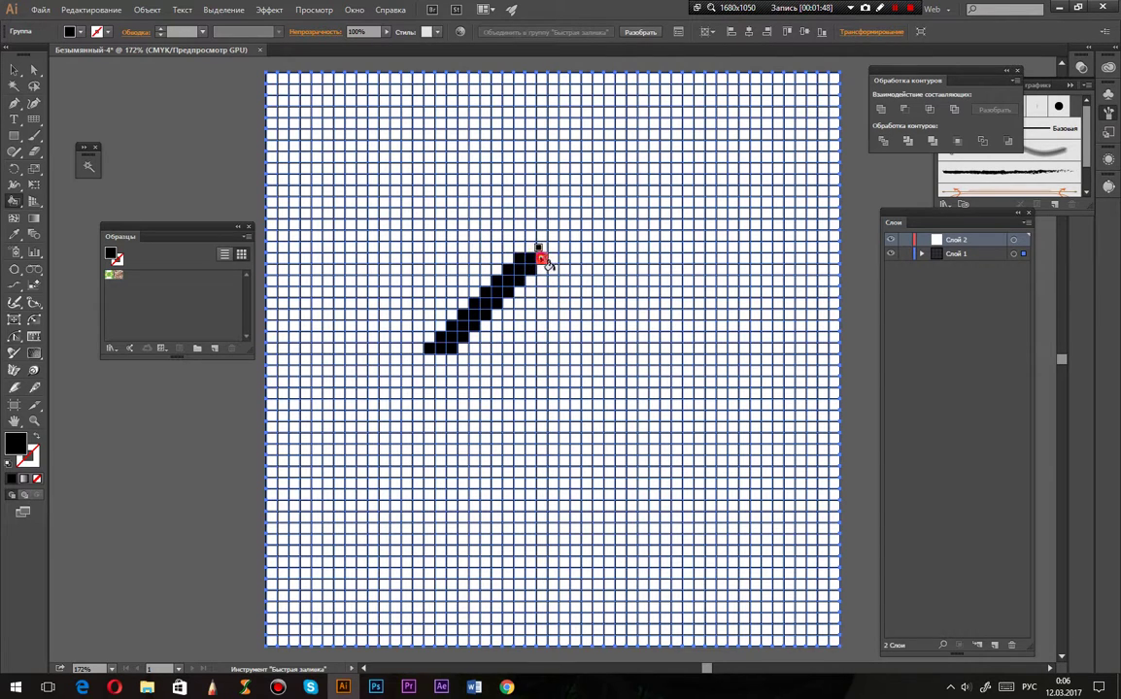
drag(538, 254, 580, 268)
Fill the peak cells and paint the right arm descending down the right side
click(519, 258)
click(554, 251)
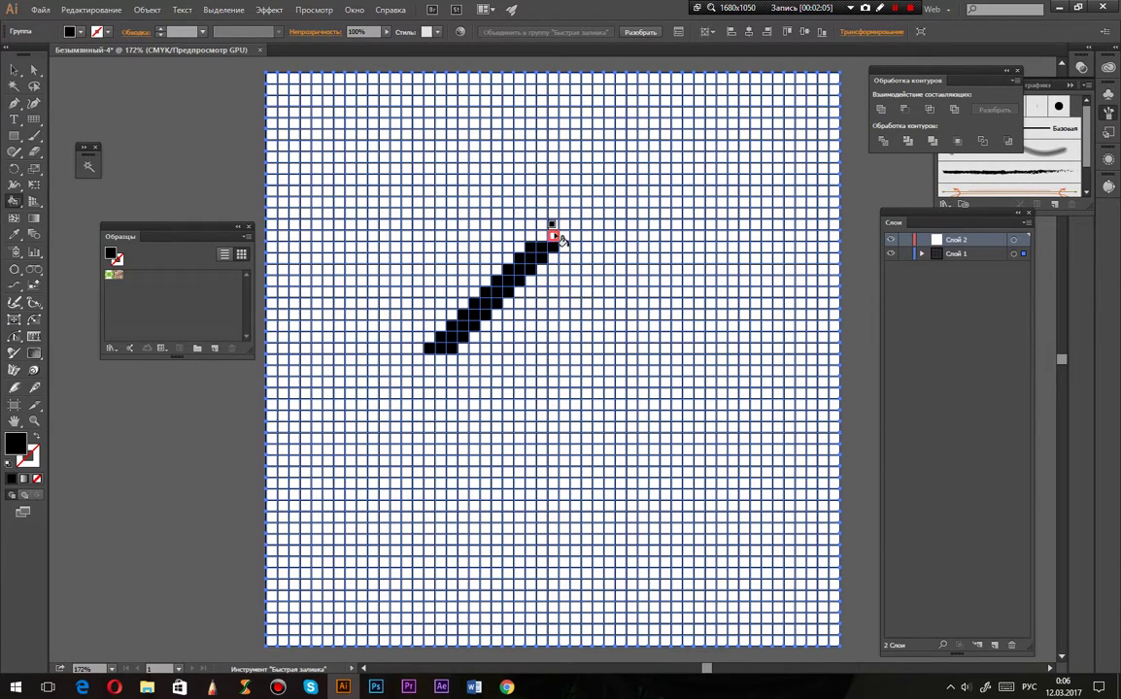
click(560, 242)
drag(566, 258, 598, 282)
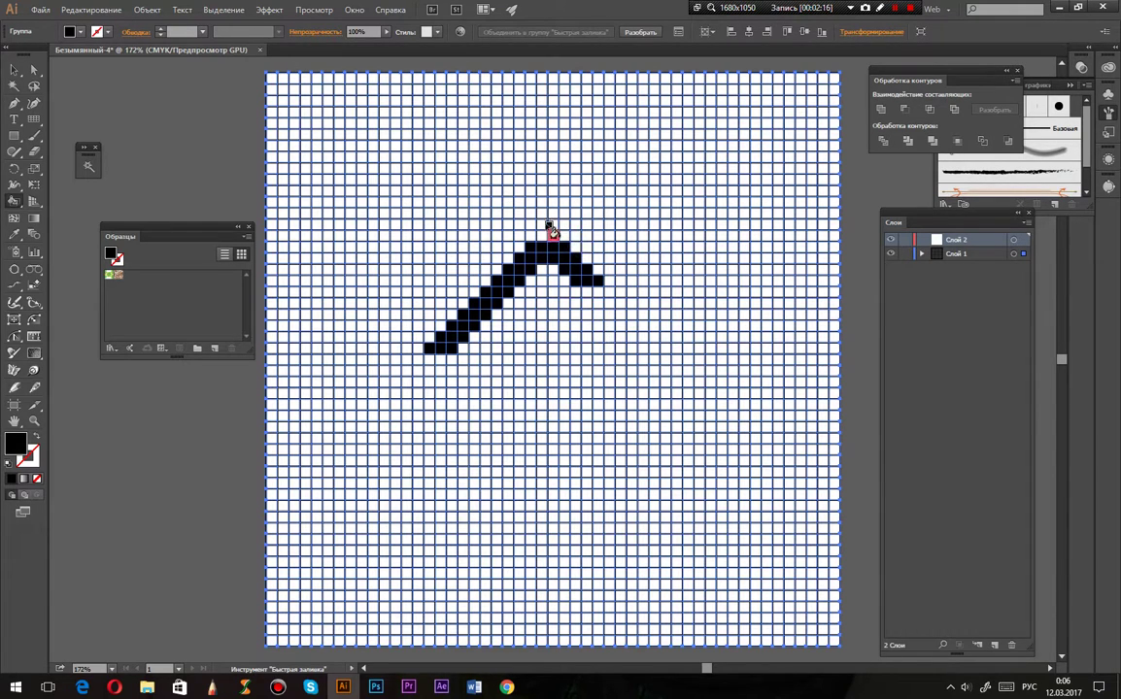
click(541, 236)
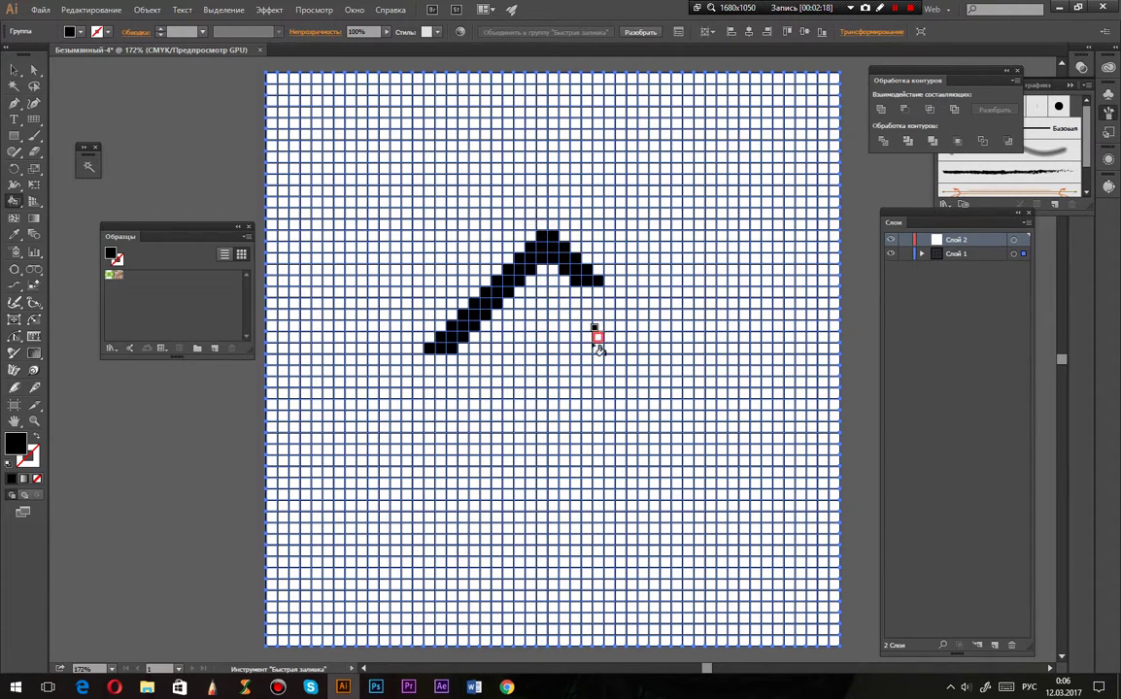
mouse_move(588, 294)
mouse_down()
mouse_move(608, 291)
mouse_move(643, 326)
mouse_up()
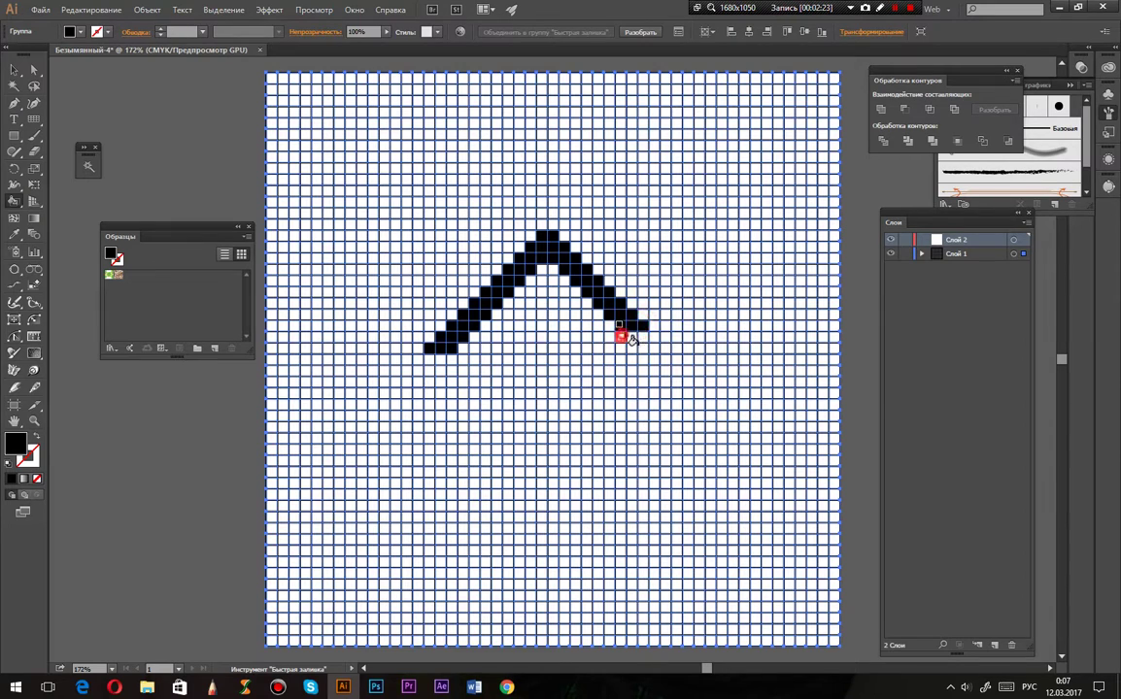
Extend the right arm and the chevron's left end with black cells, undoing one mistaken cell
click(627, 338)
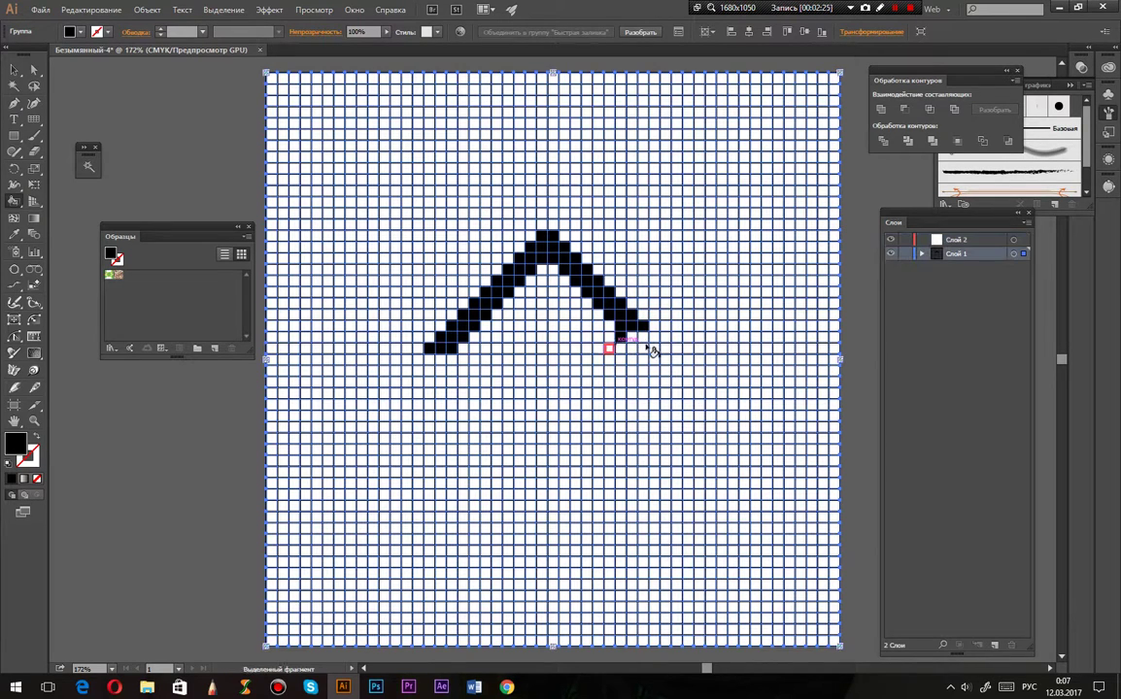
drag(644, 345, 664, 345)
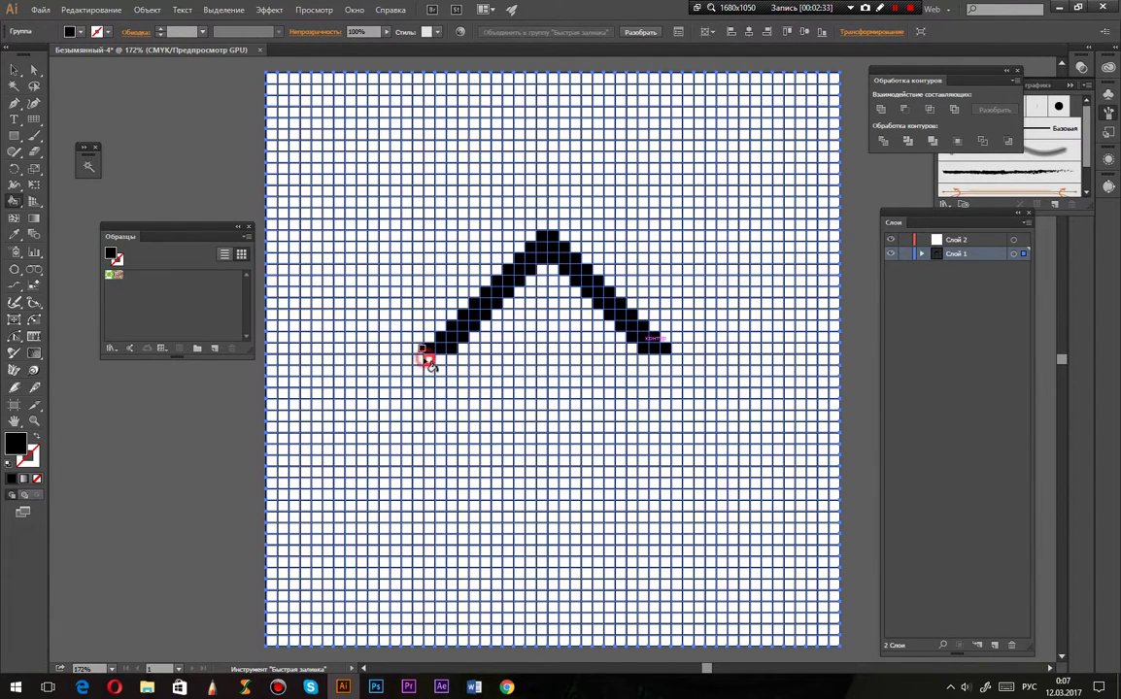
click(428, 359)
click(440, 360)
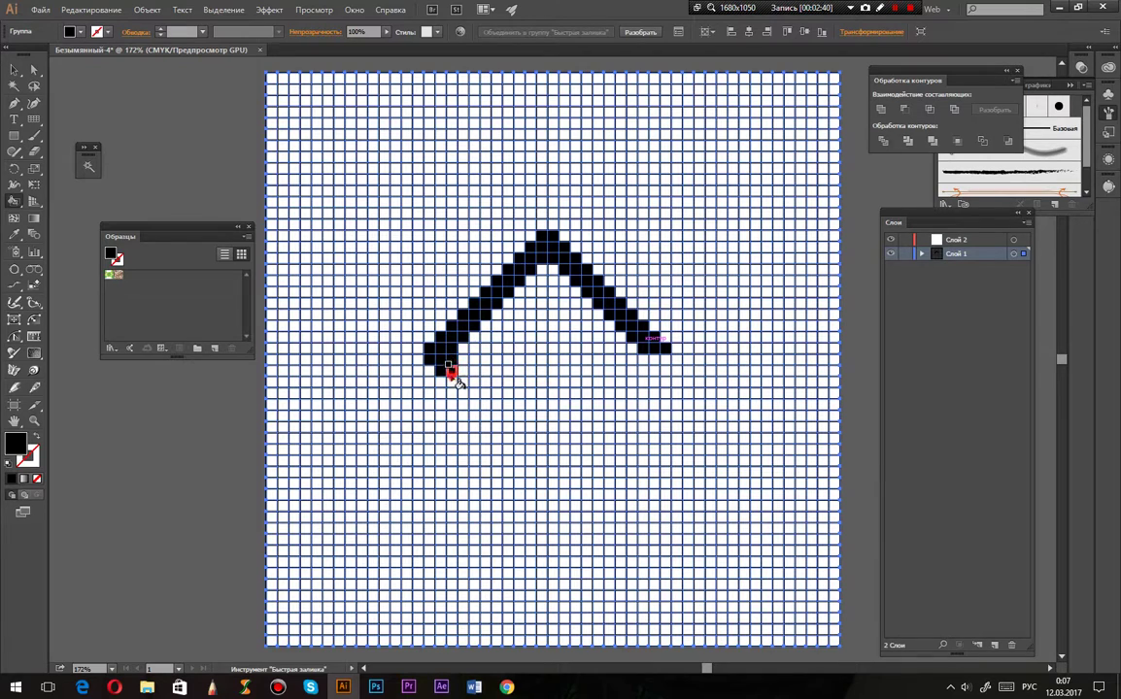
click(449, 369)
click(452, 381)
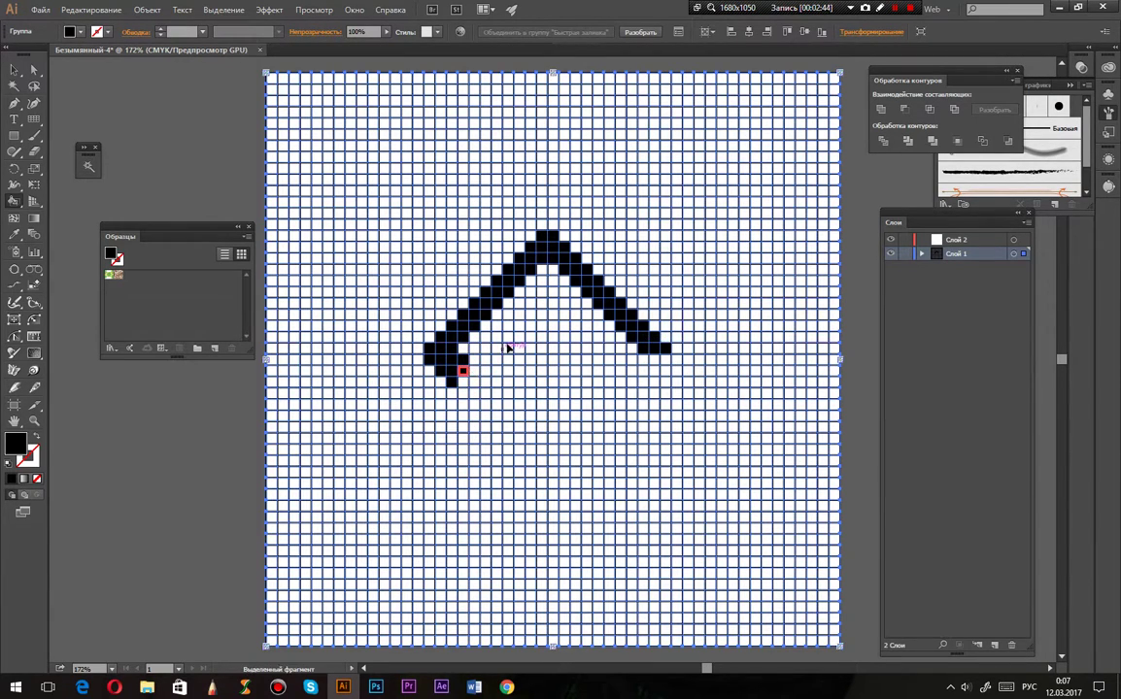
key(ctrl+z)
key(v)
key(k)
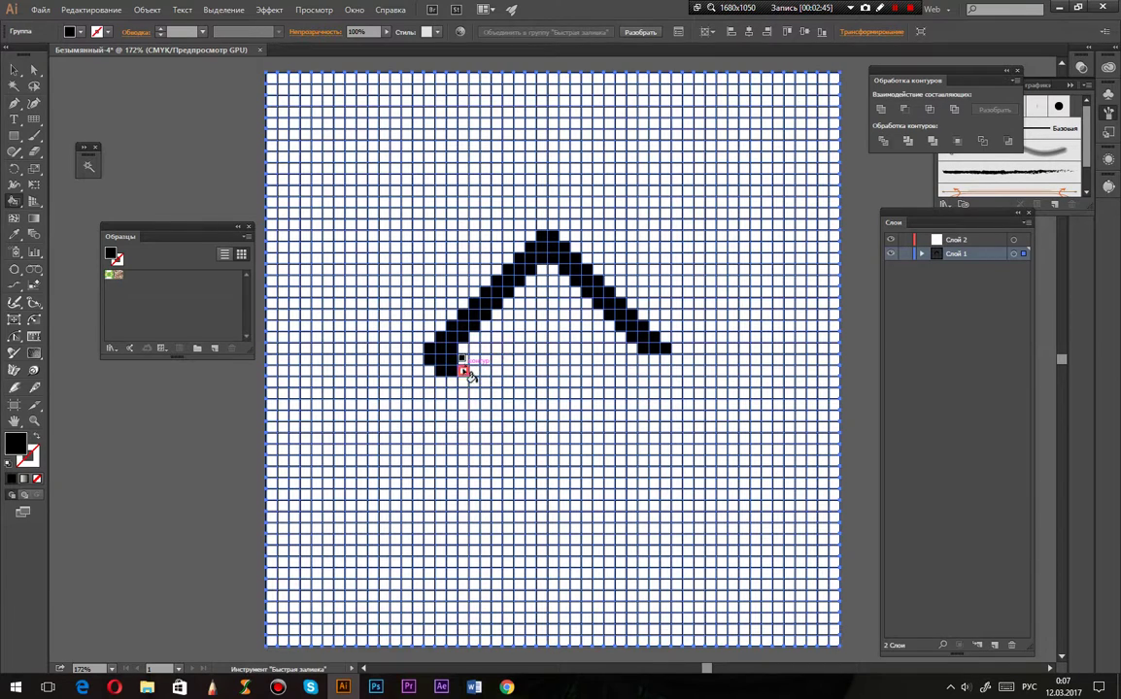
Paint the diamond's lower-left side down to its bottom point
click(452, 381)
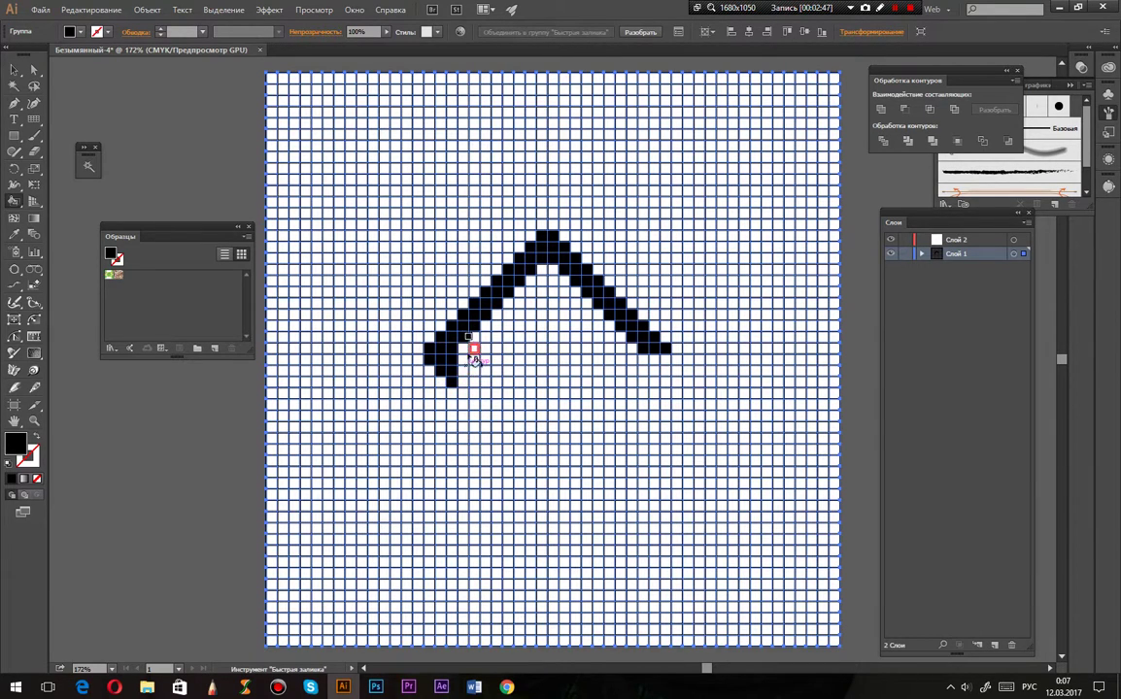
click(462, 391)
click(454, 375)
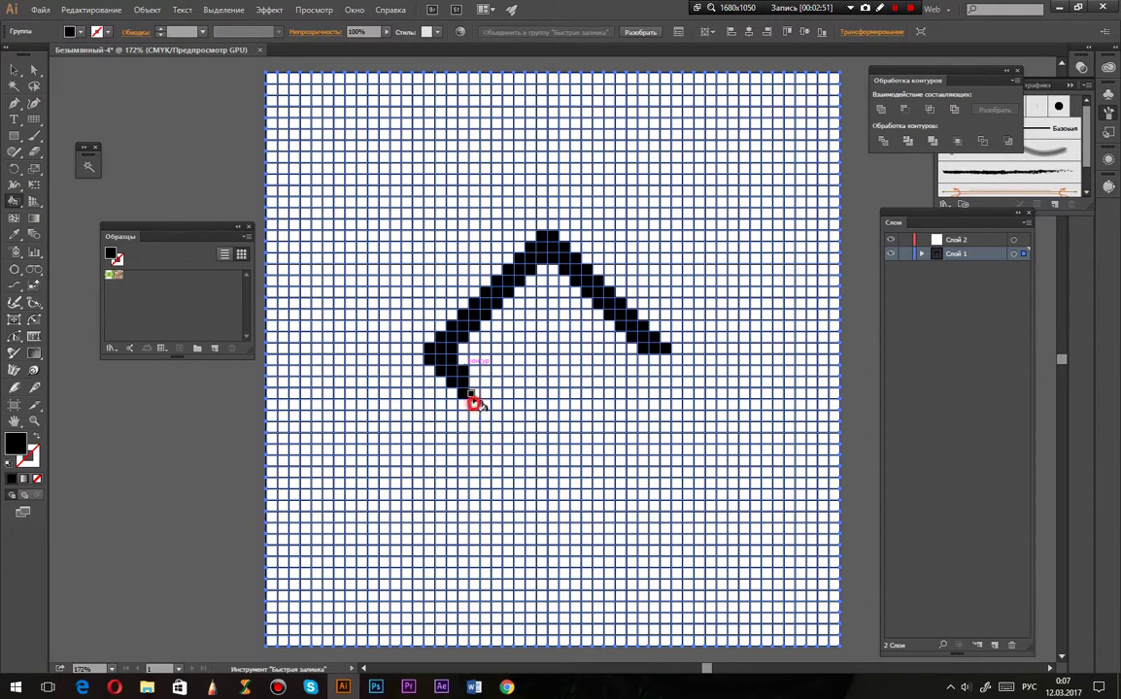
click(475, 402)
click(484, 405)
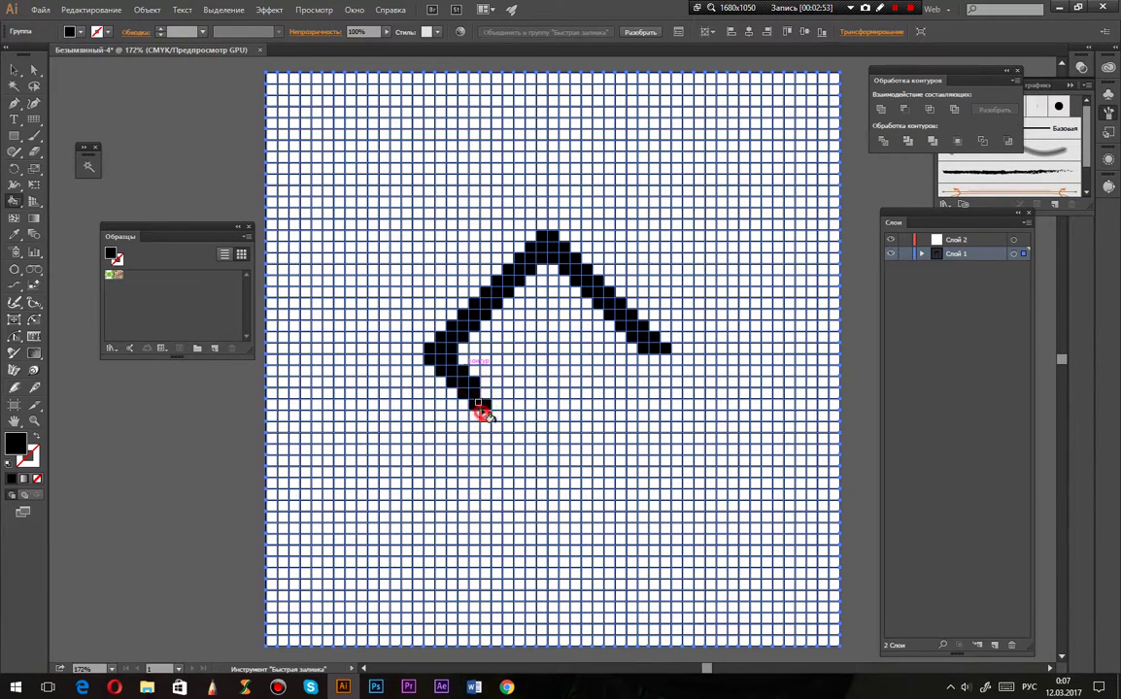
click(491, 417)
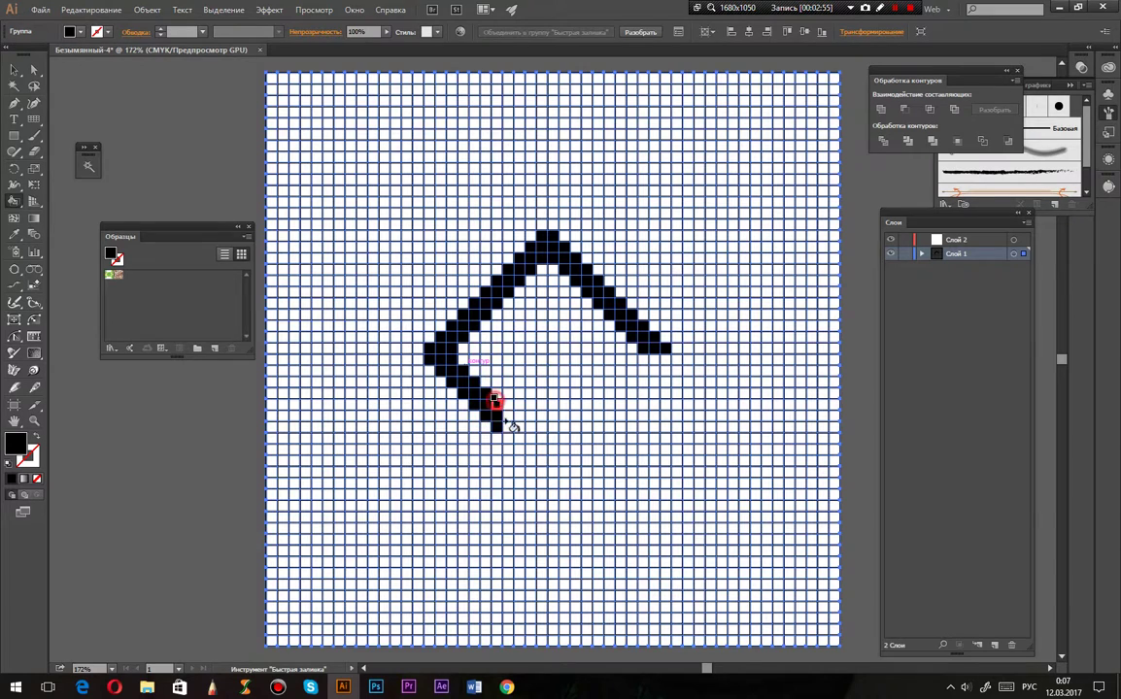
click(507, 436)
click(515, 439)
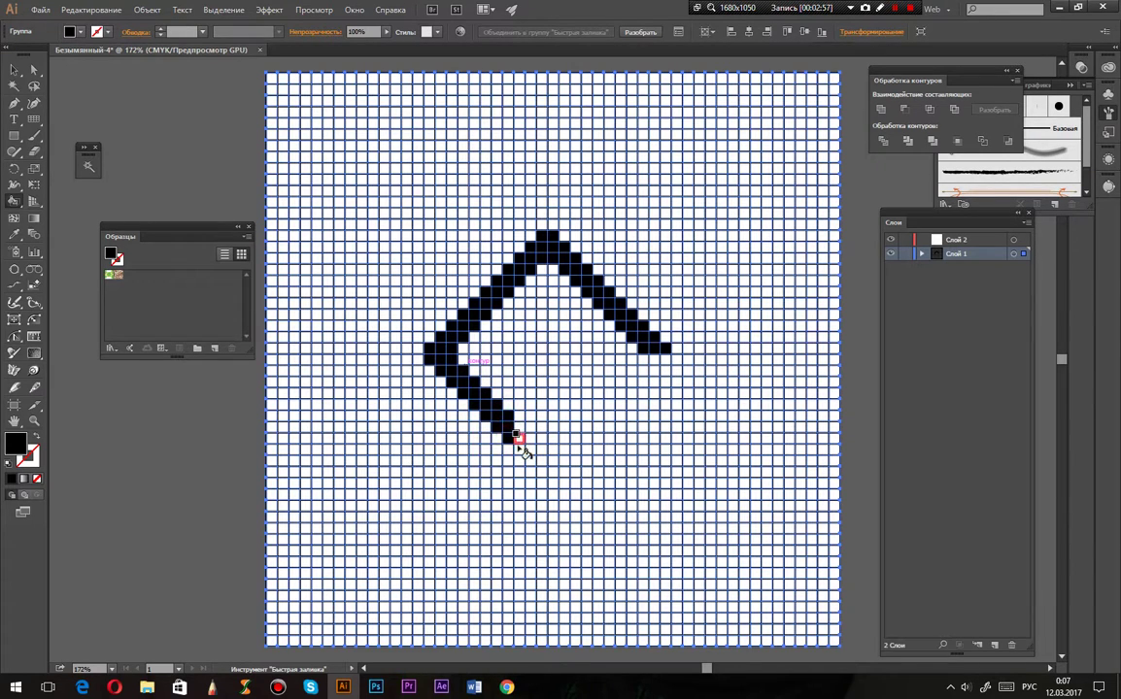
click(521, 442)
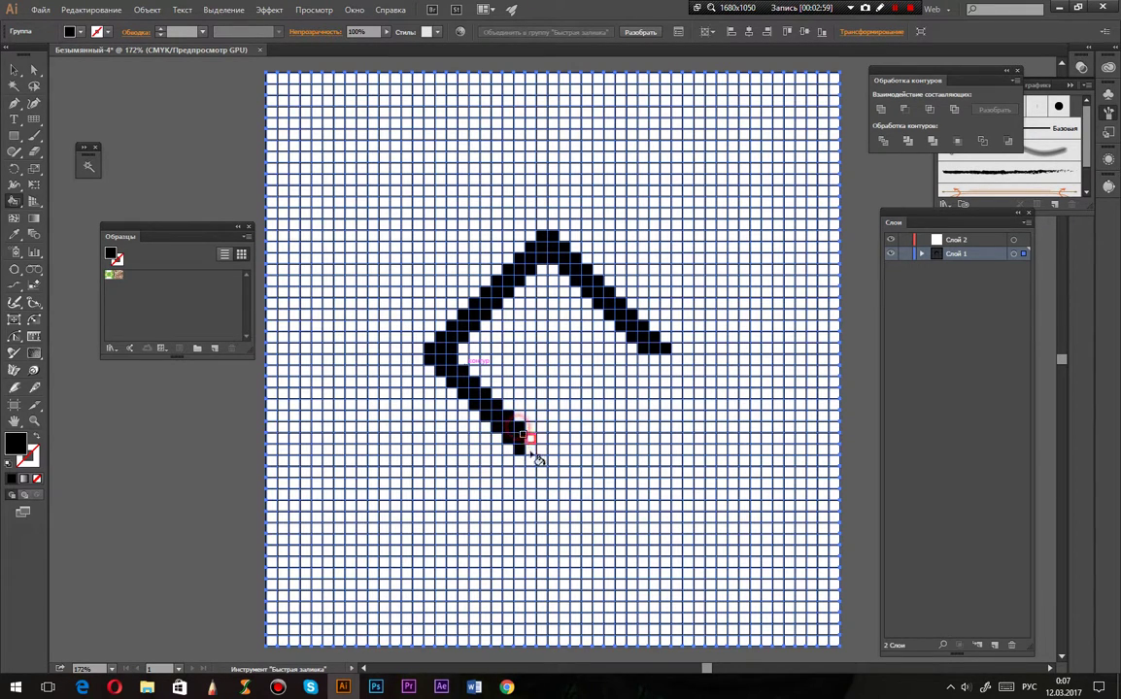
click(529, 457)
click(529, 447)
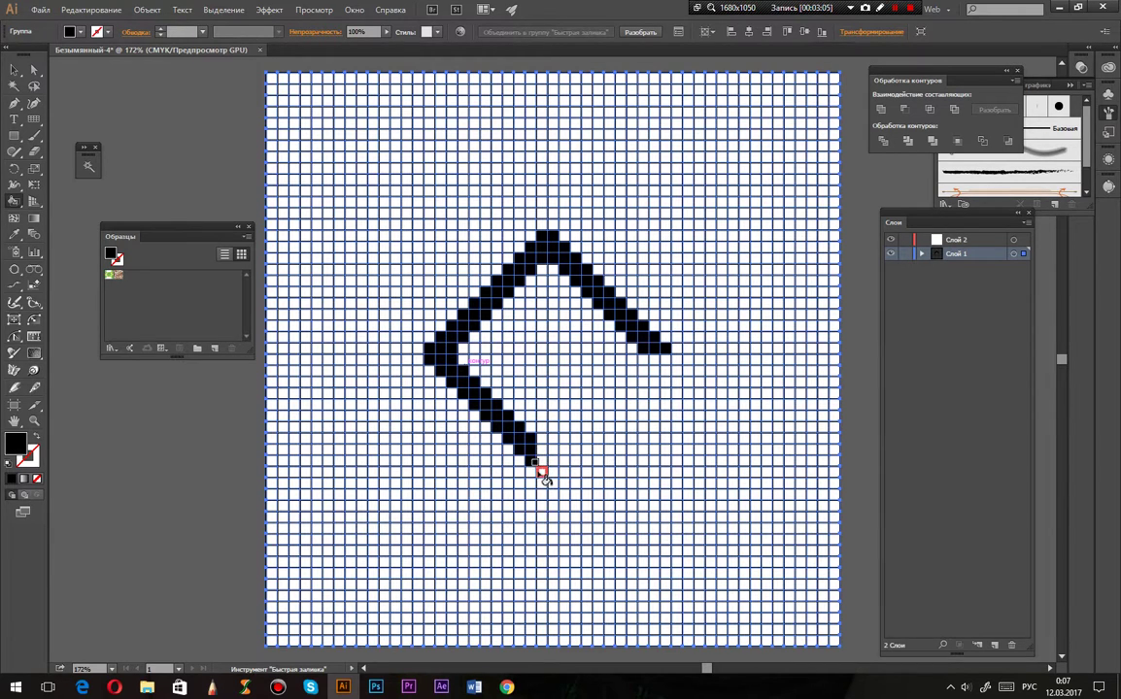
click(541, 471)
click(550, 467)
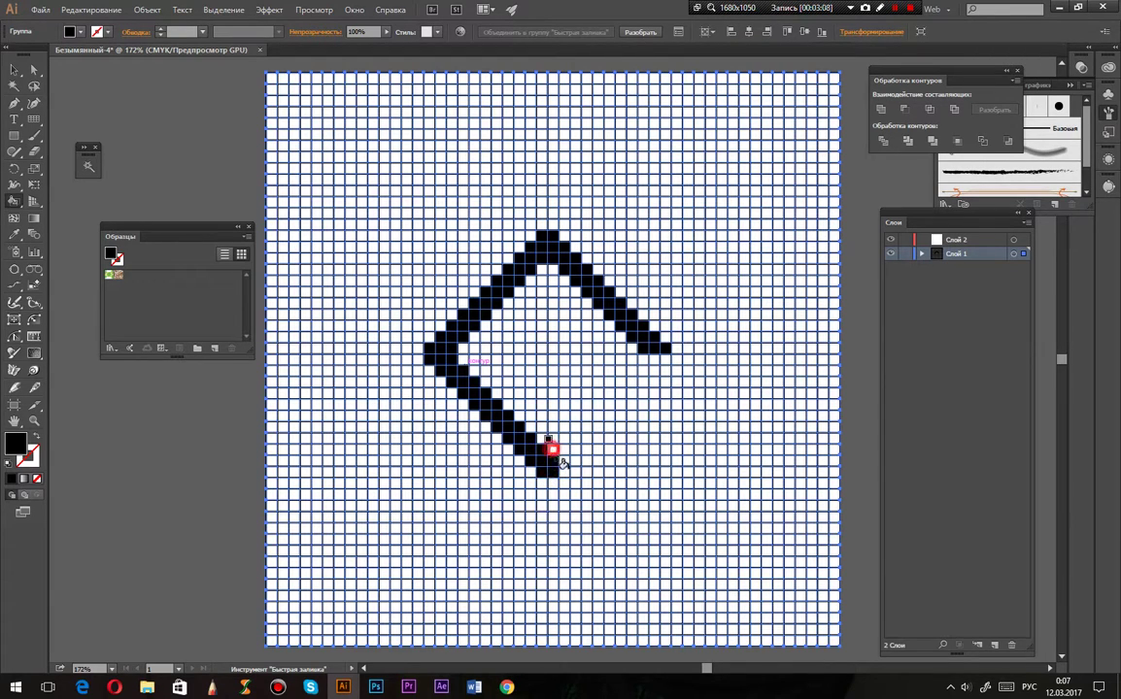
Paint the lower-right side up to the right tip, closing the outline, and add a top notch cell
click(552, 449)
click(563, 446)
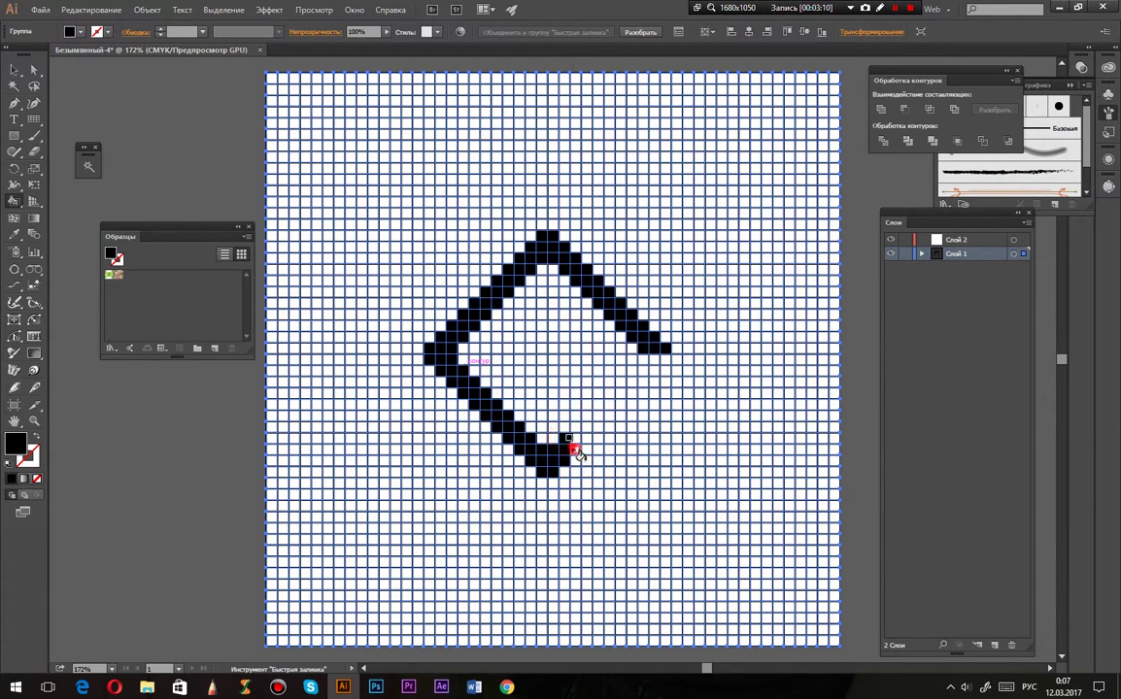
click(575, 450)
click(580, 437)
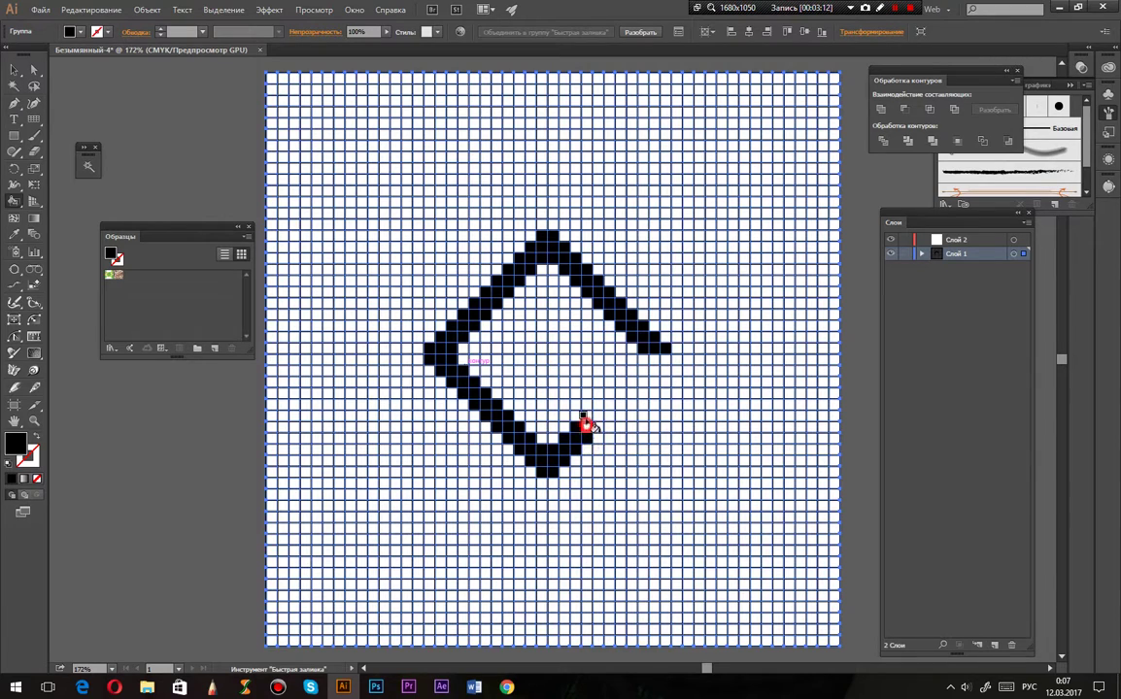
click(592, 417)
click(602, 407)
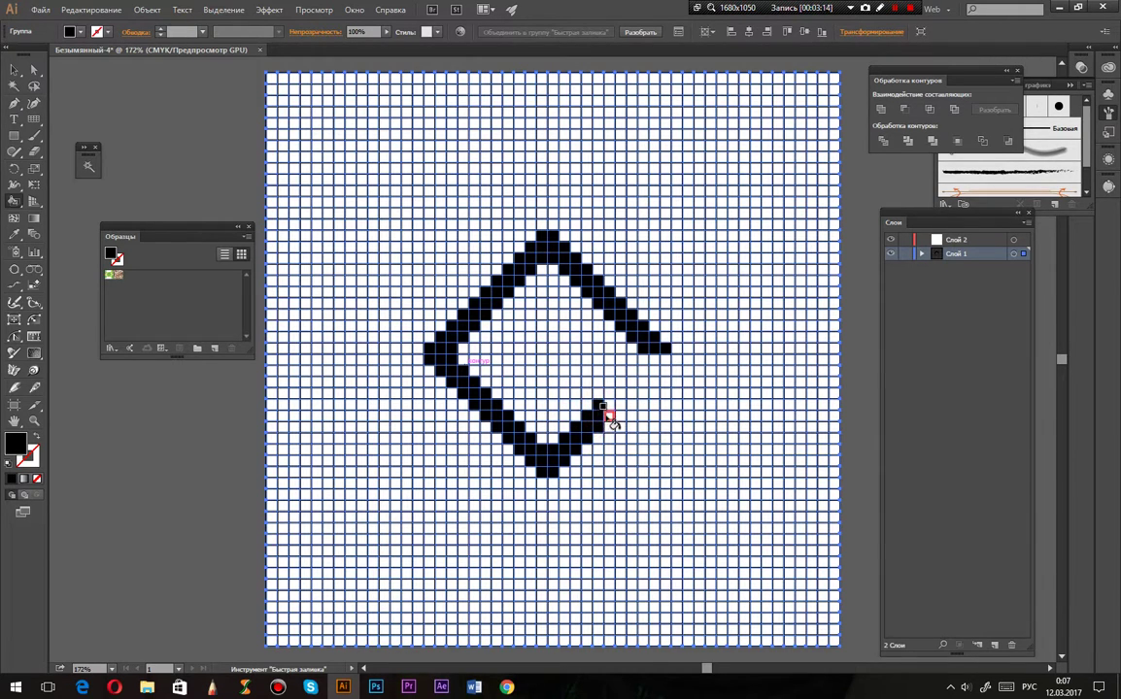
click(610, 404)
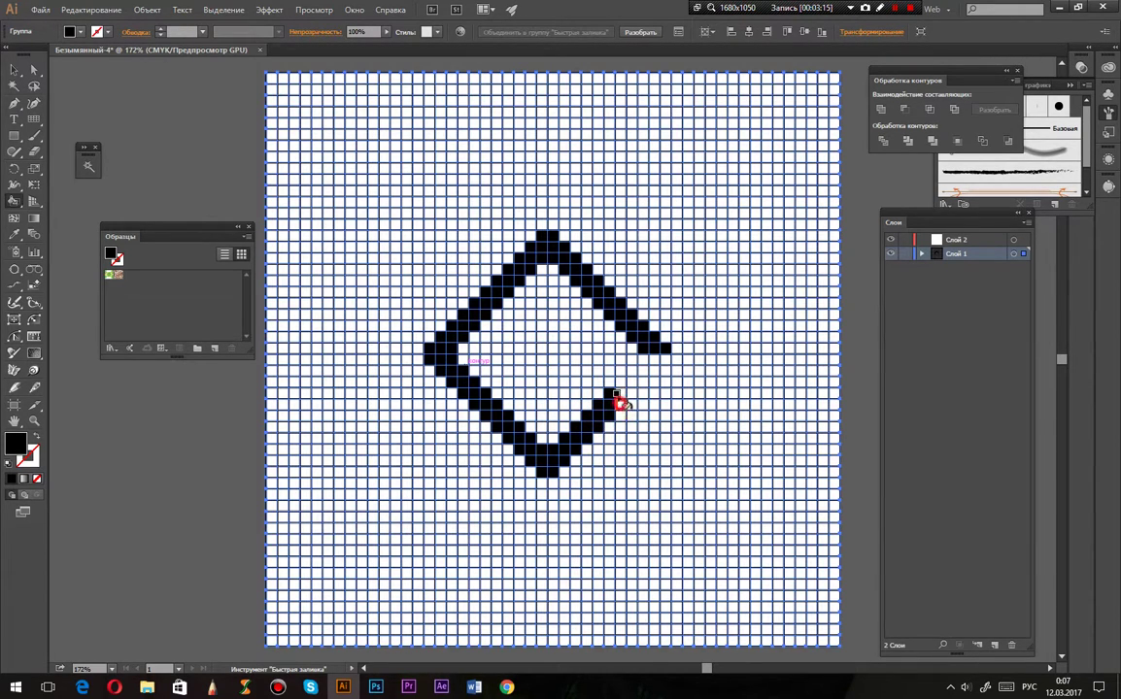
click(621, 388)
click(629, 379)
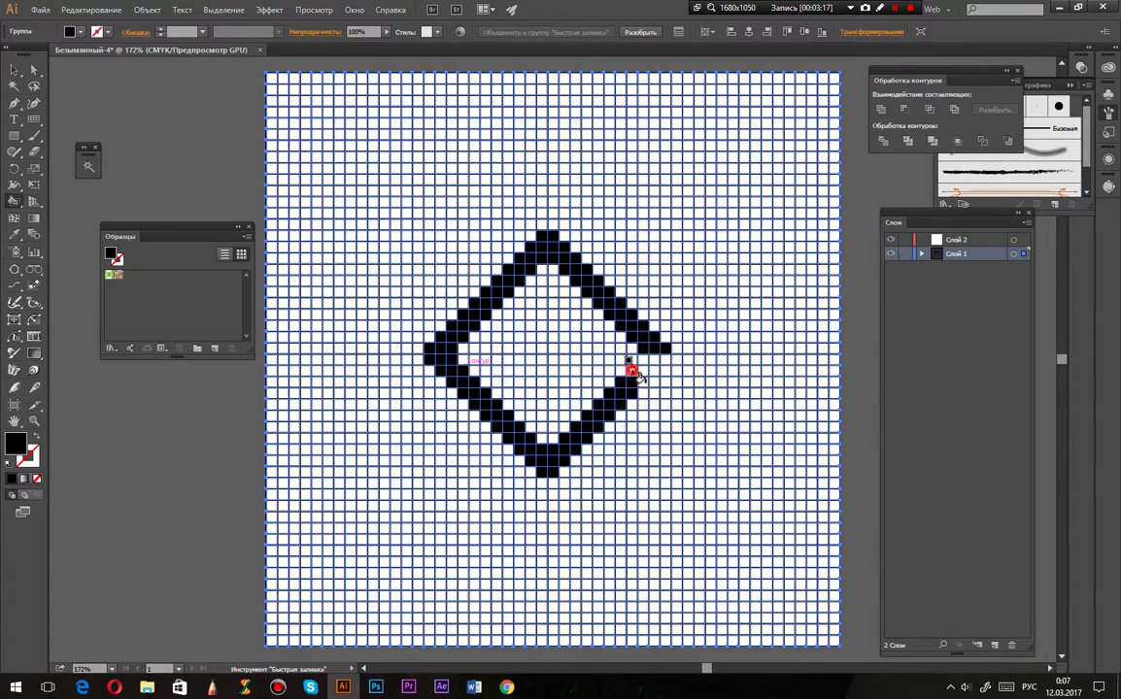
click(639, 369)
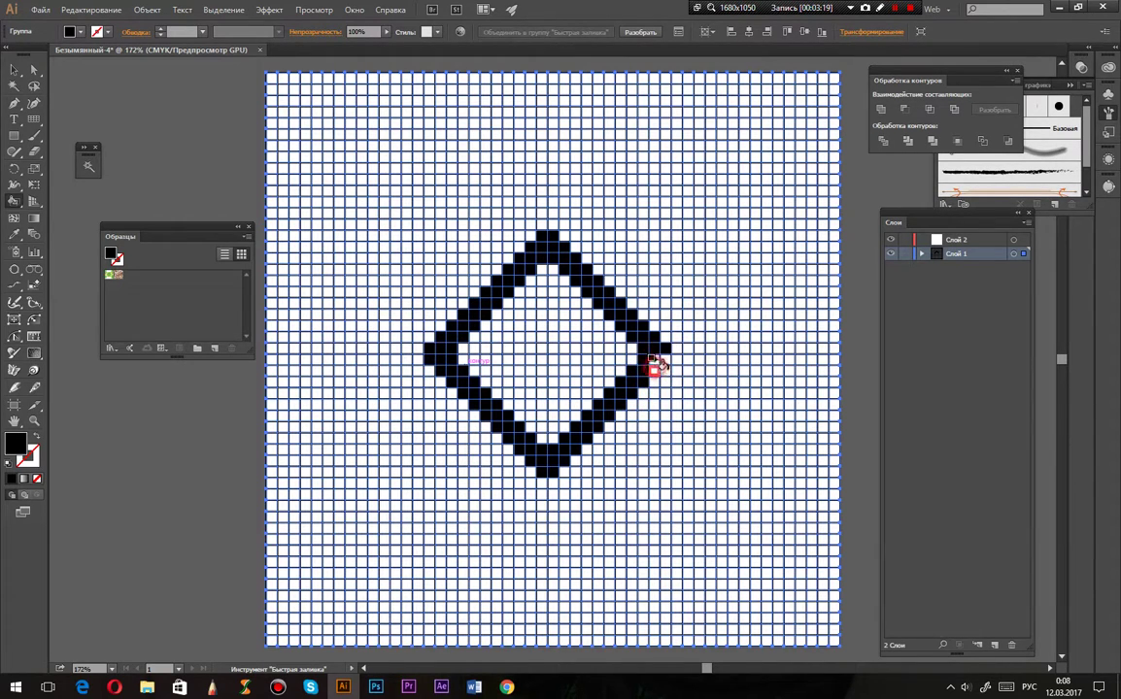
click(662, 361)
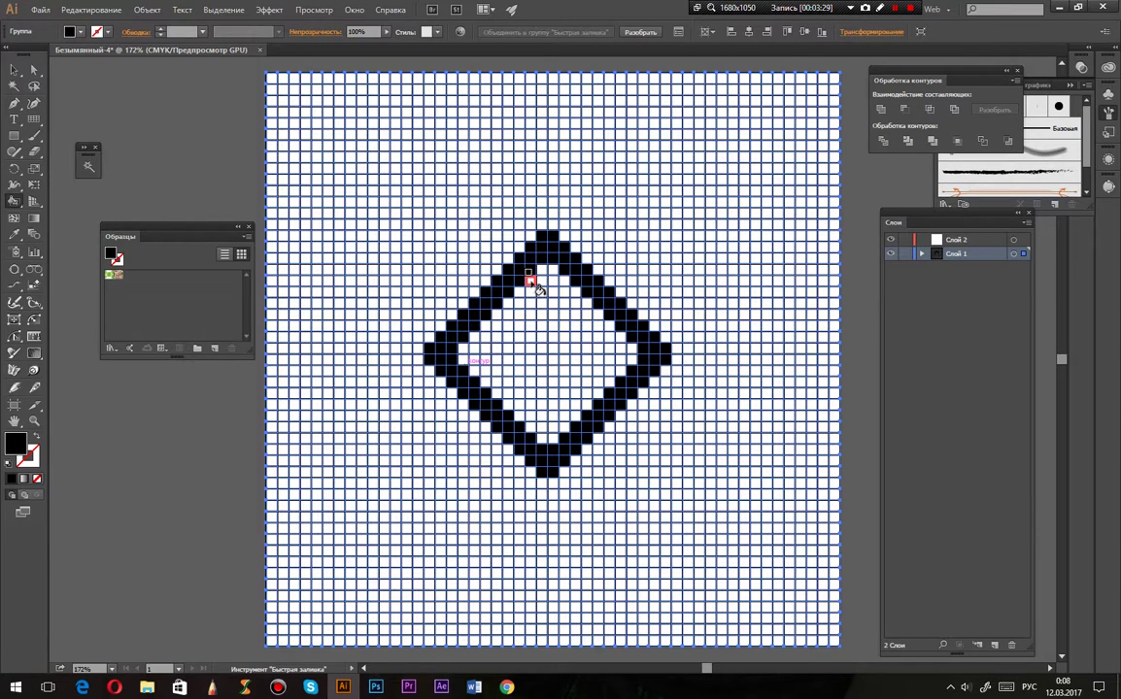
click(540, 291)
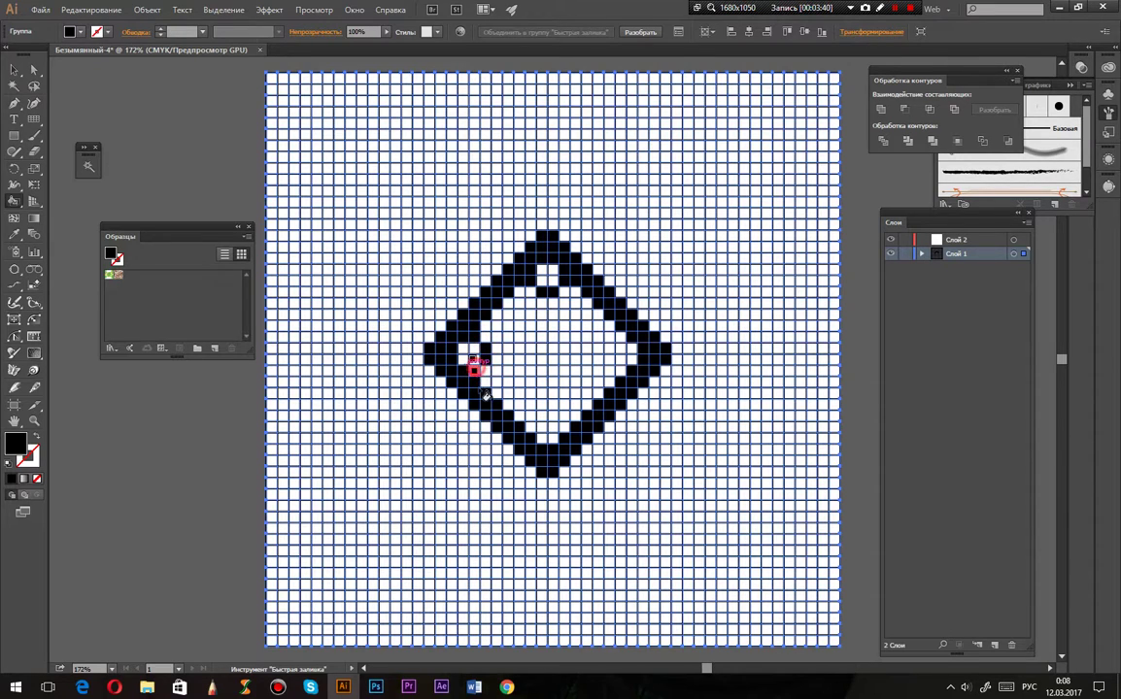
Add matching notches at the diamond's bottom and right, plus a small central square
click(534, 423)
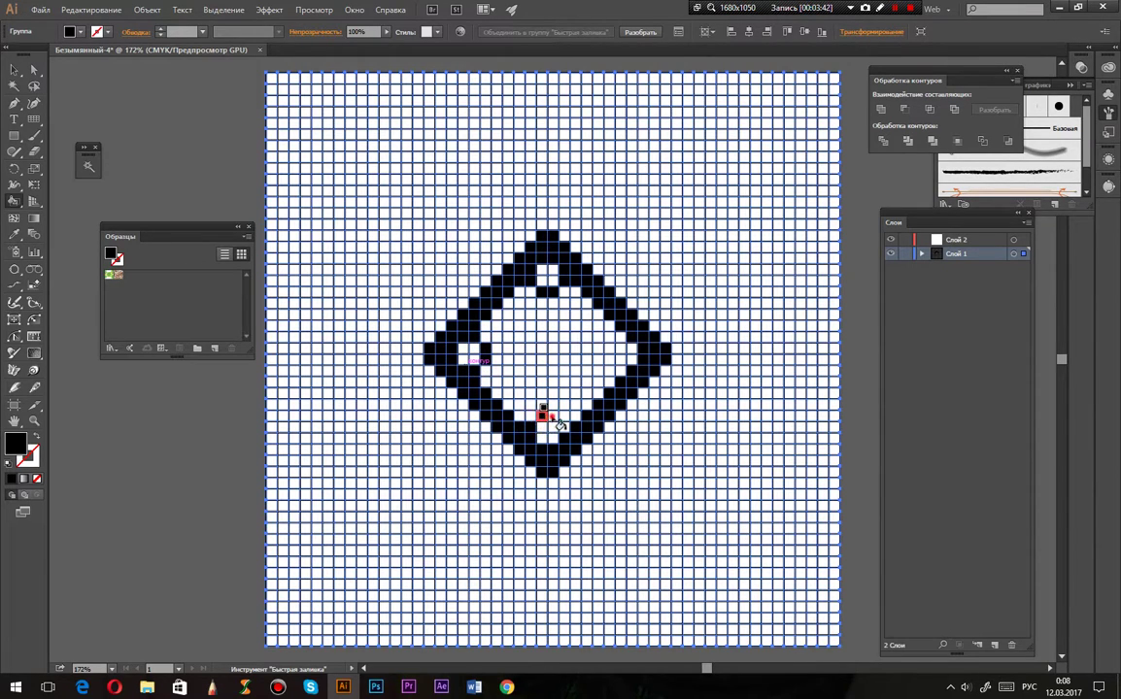
click(612, 359)
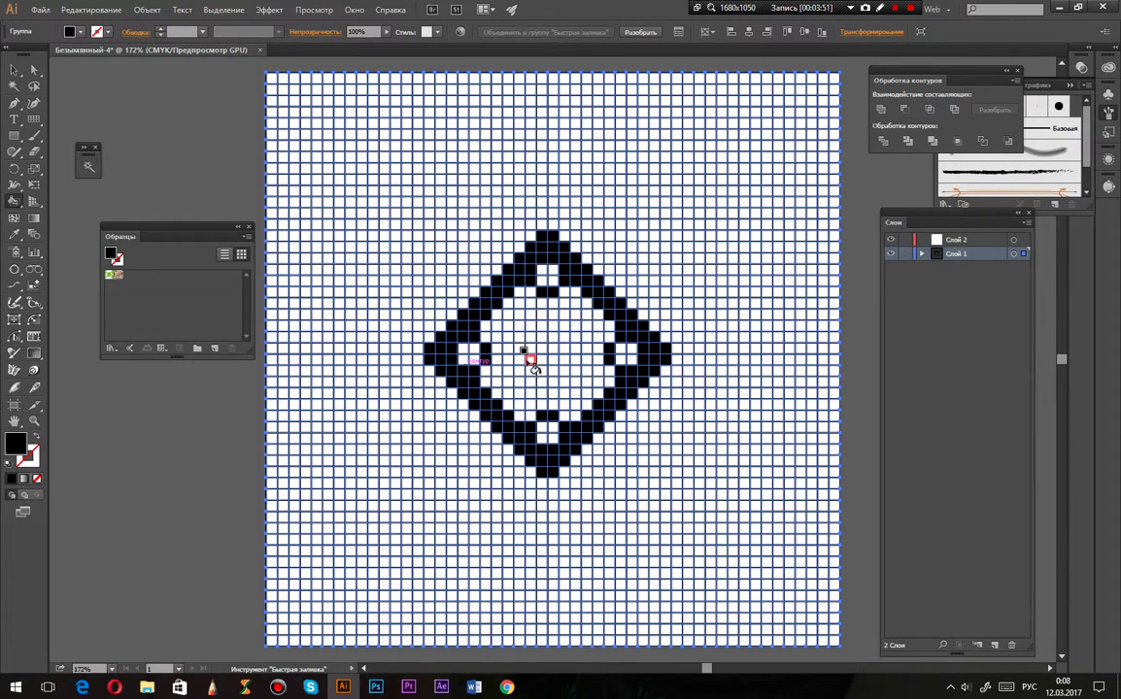
mouse_move(531, 361)
mouse_down()
mouse_move(531, 336)
mouse_move(563, 333)
mouse_move(563, 368)
mouse_move(532, 371)
mouse_up()
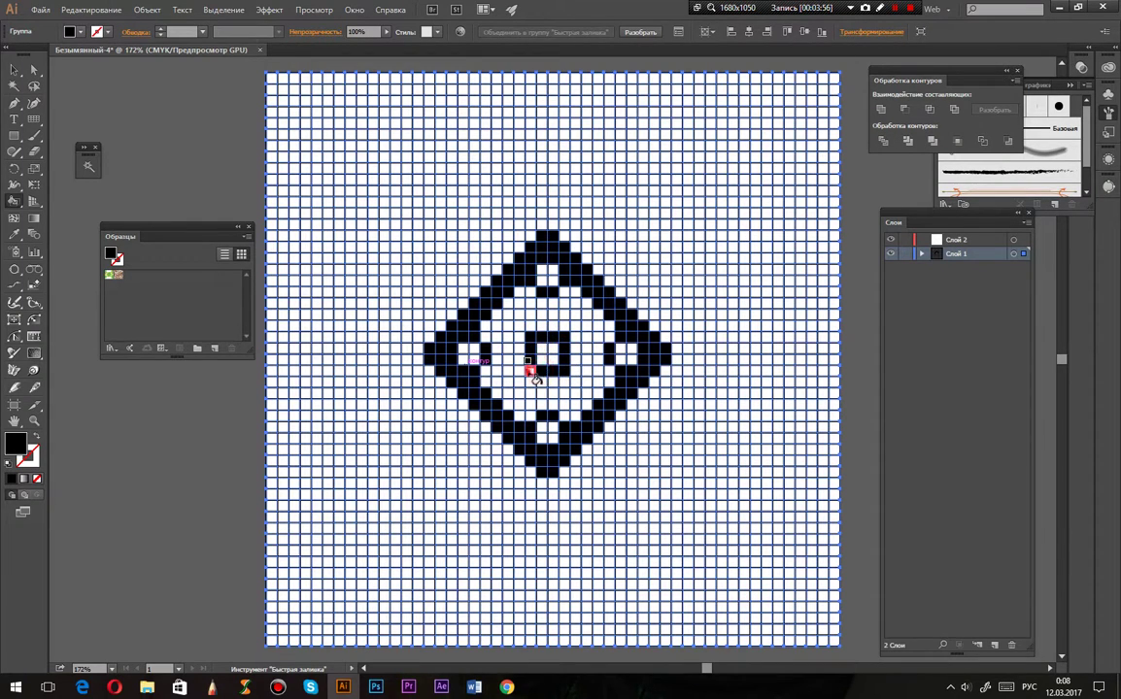
Paint diagonal dots at each corner around the central square
click(575, 323)
click(586, 312)
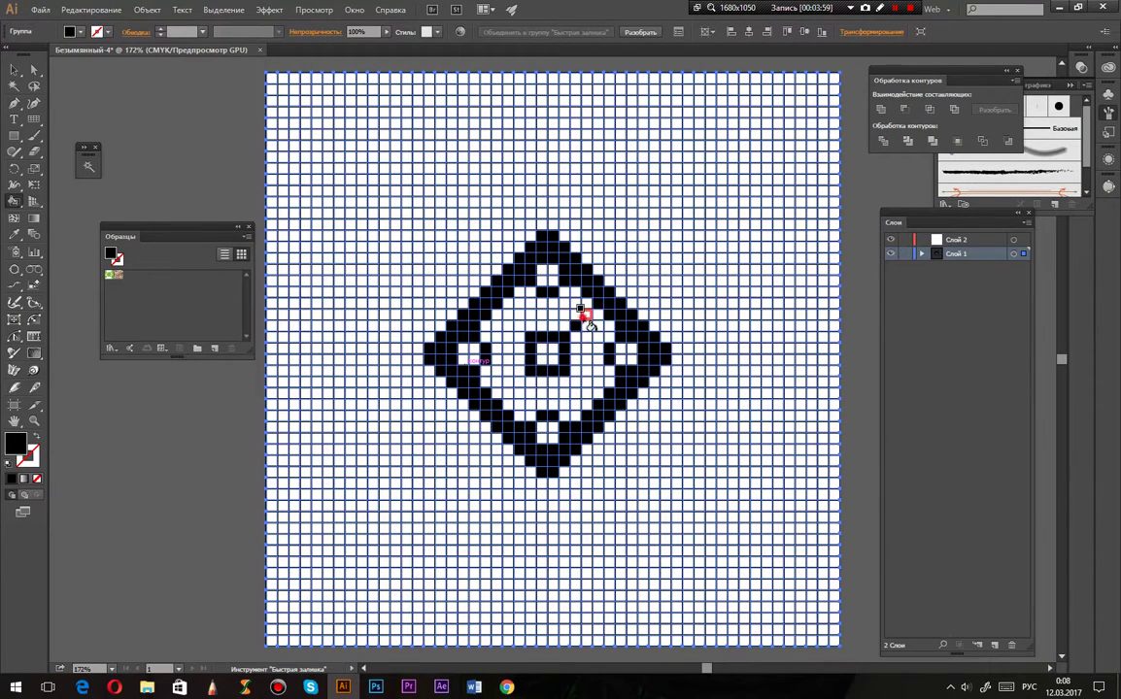
click(516, 323)
click(505, 311)
click(516, 379)
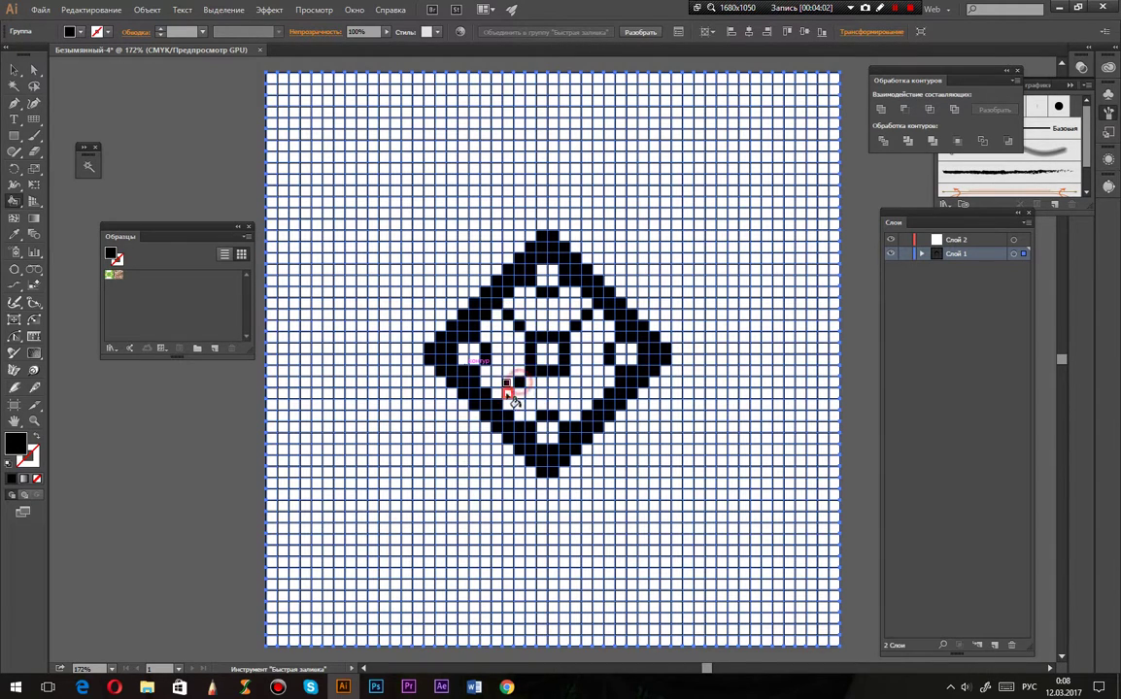
click(585, 391)
click(574, 378)
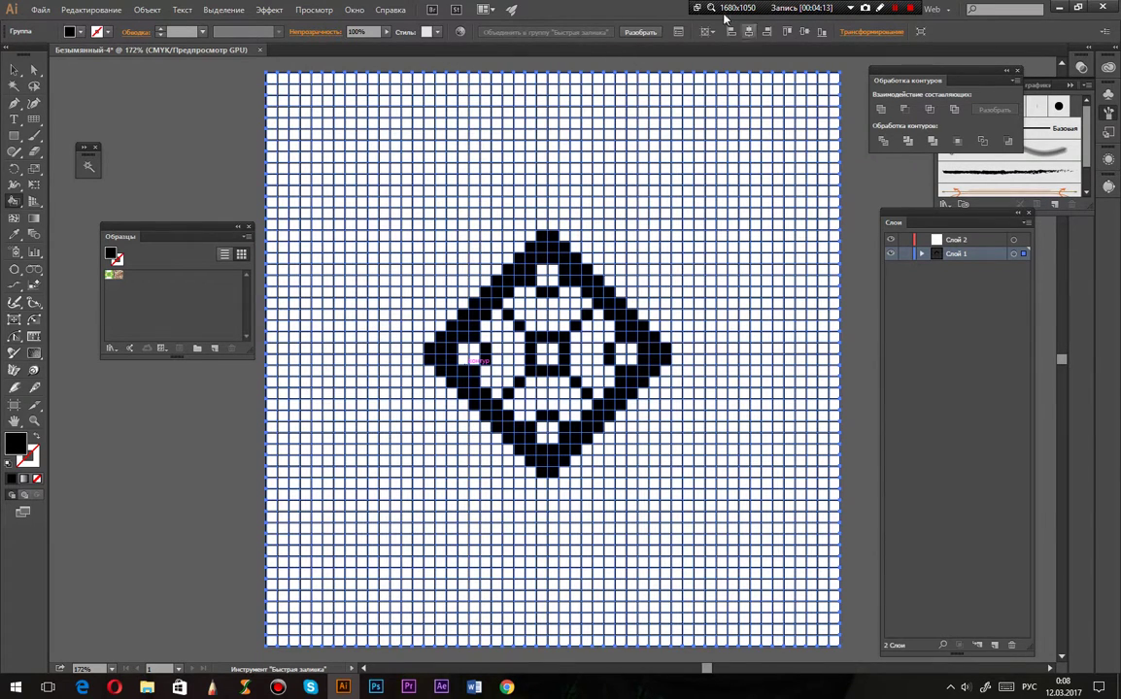
Expand the Live Paint grid into ordinary paths within layer Слой 1 and select the artwork
click(640, 32)
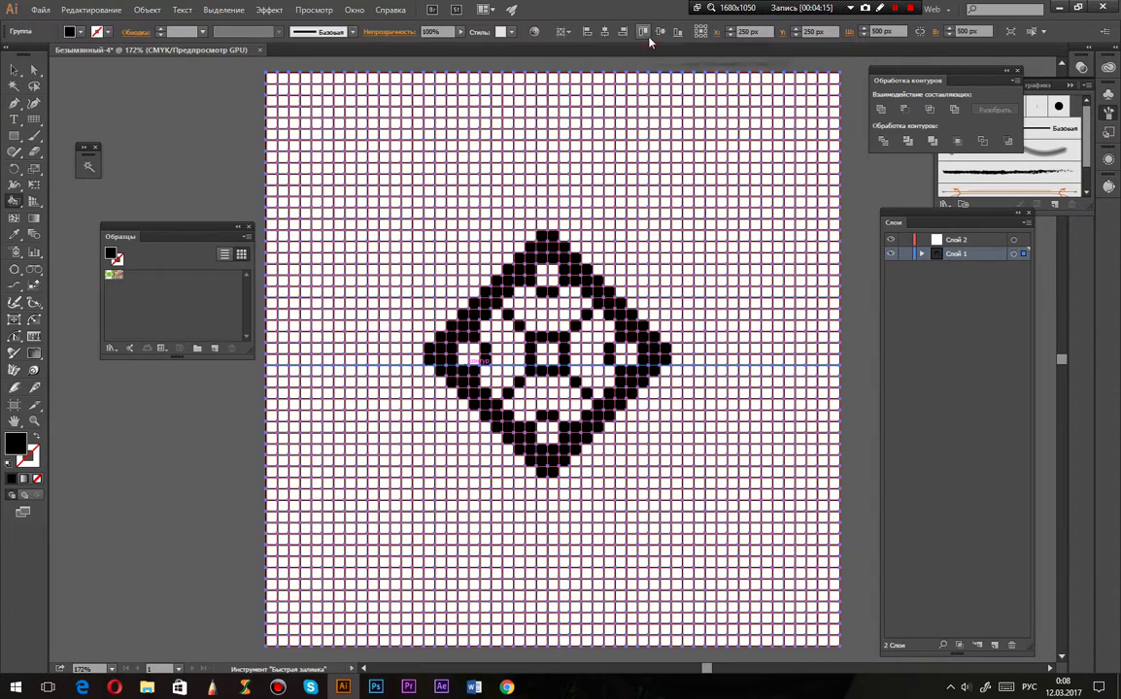
click(921, 256)
right_click(856, 200)
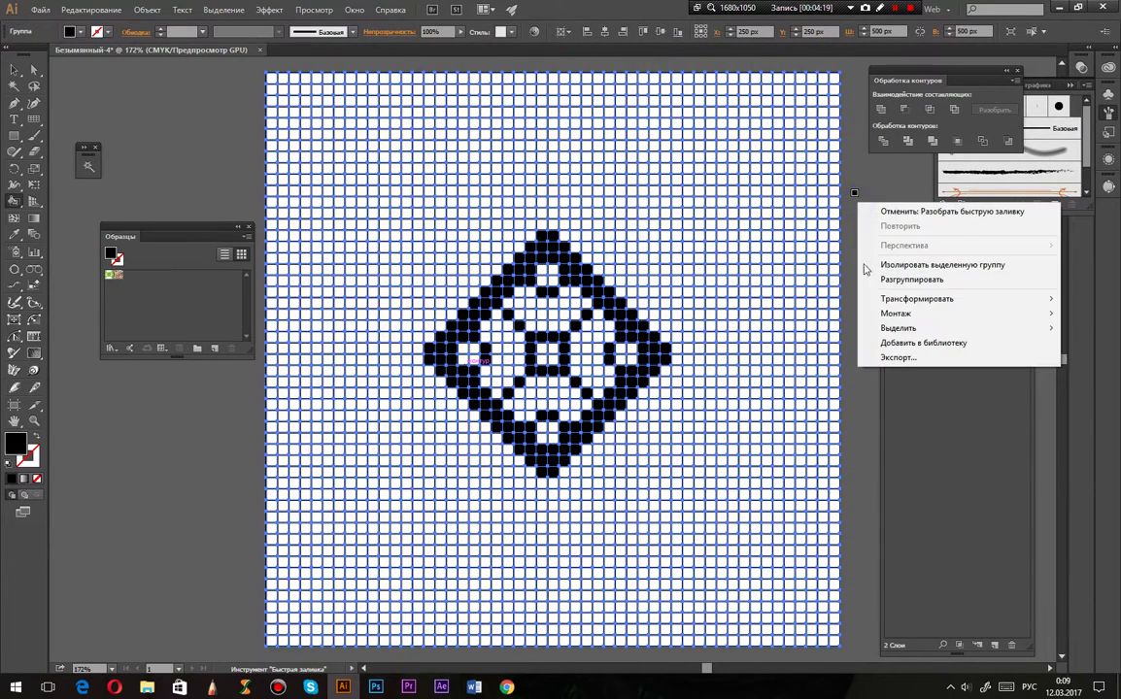
click(883, 281)
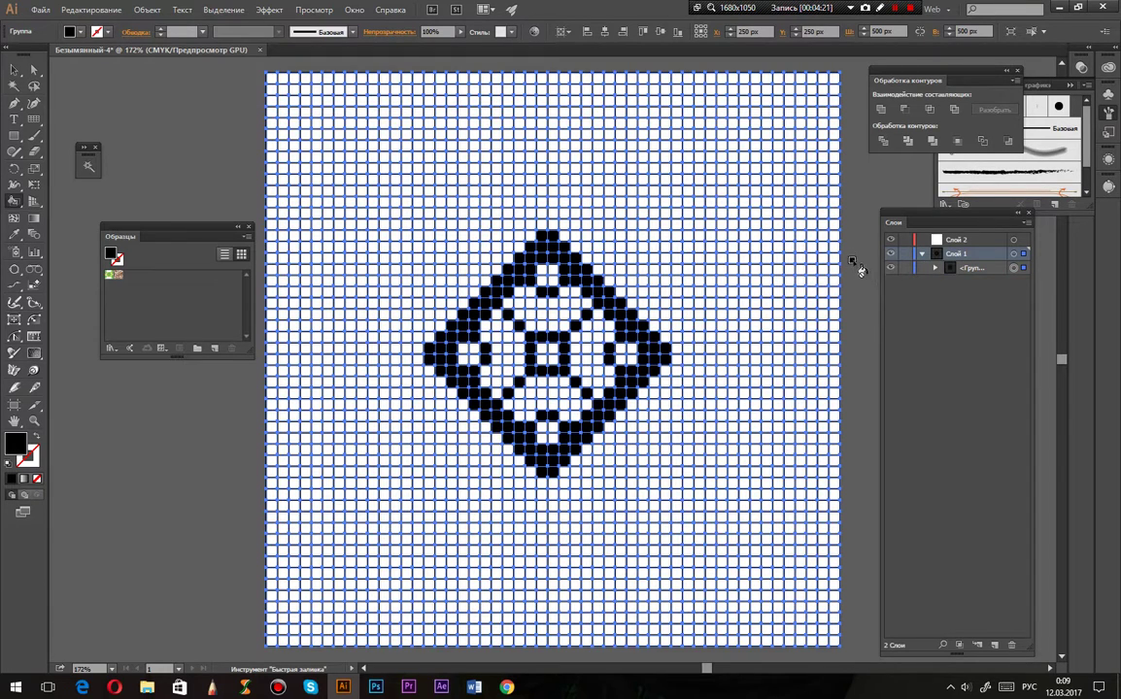
Ungroup the artwork and delete the grid-lines group
right_click(855, 260)
click(869, 337)
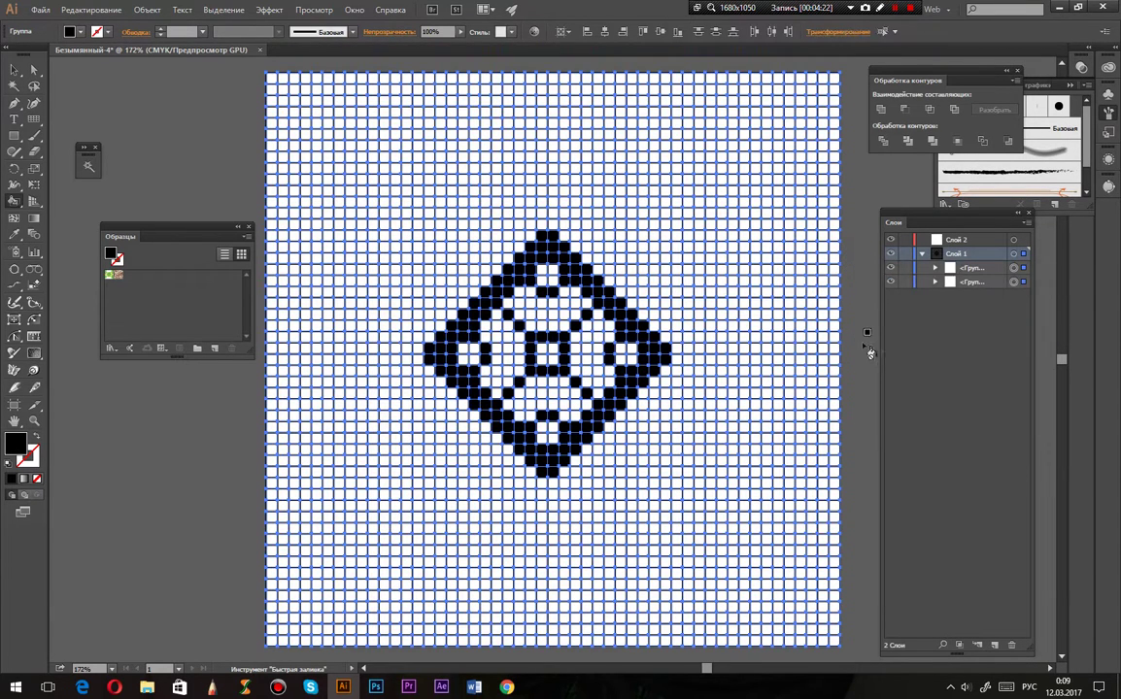
click(1016, 280)
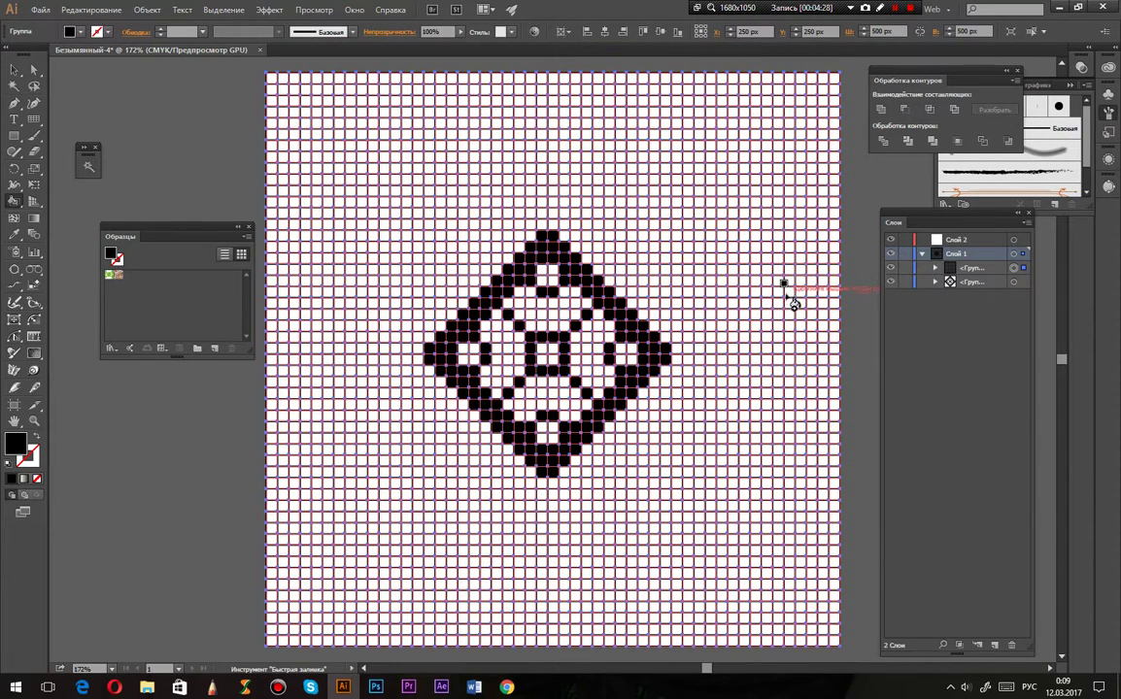
key(Delete)
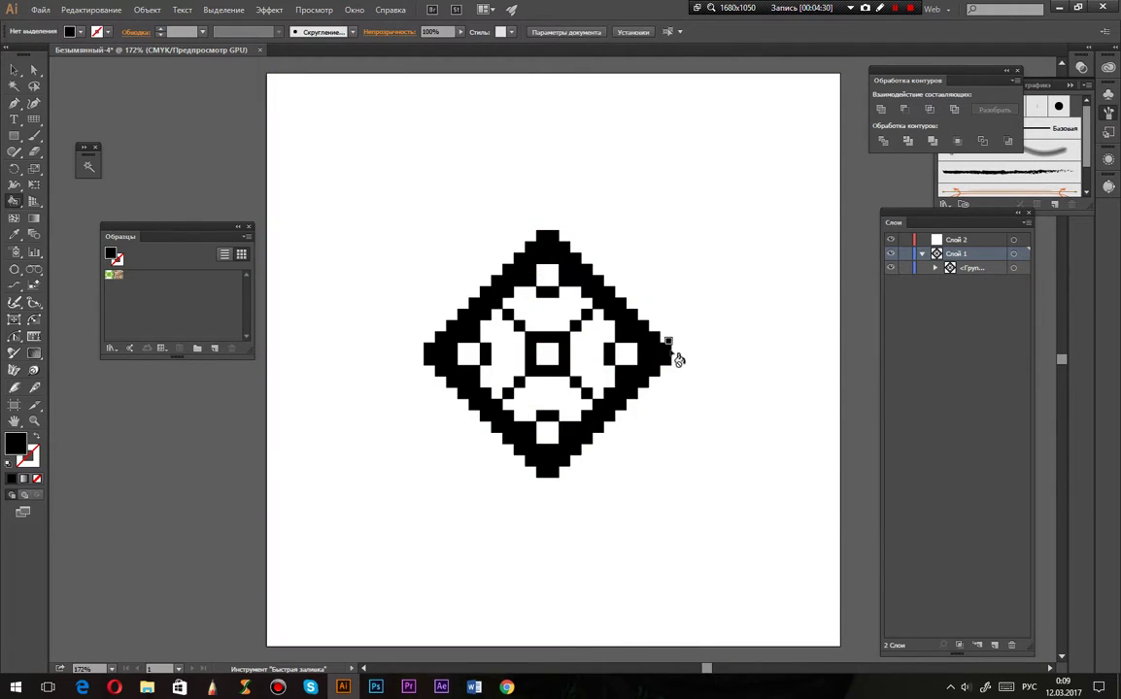
Unite the ornament's squares with Pathfinder and drag it to the artboard's top-left corner
click(1013, 268)
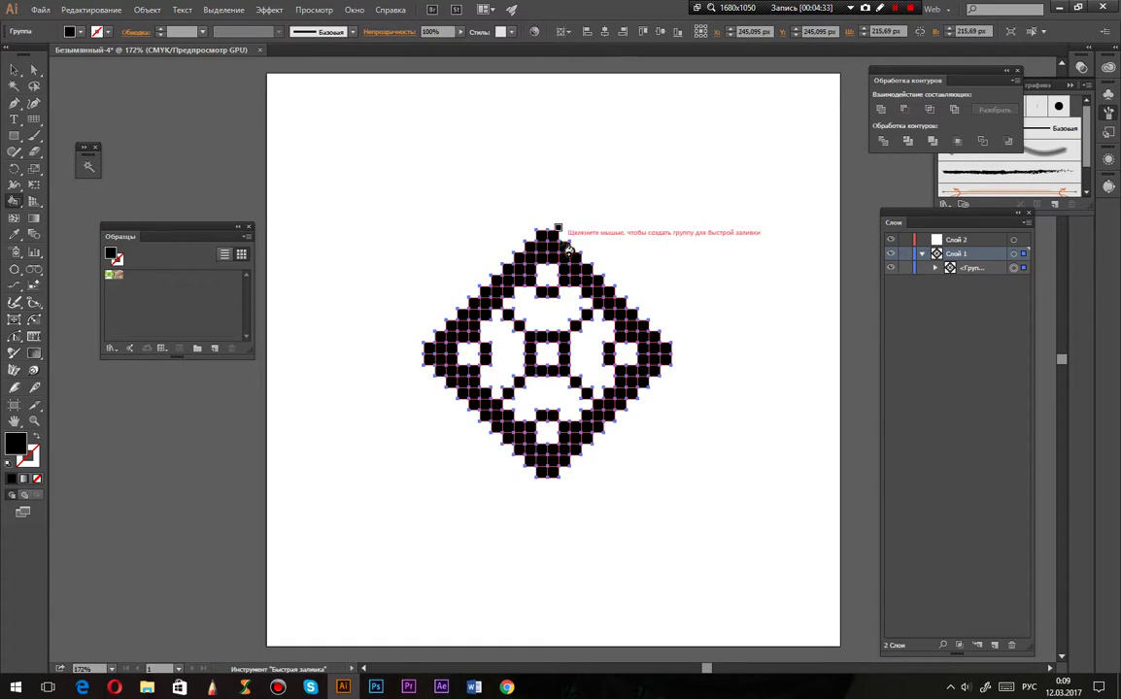
click(881, 108)
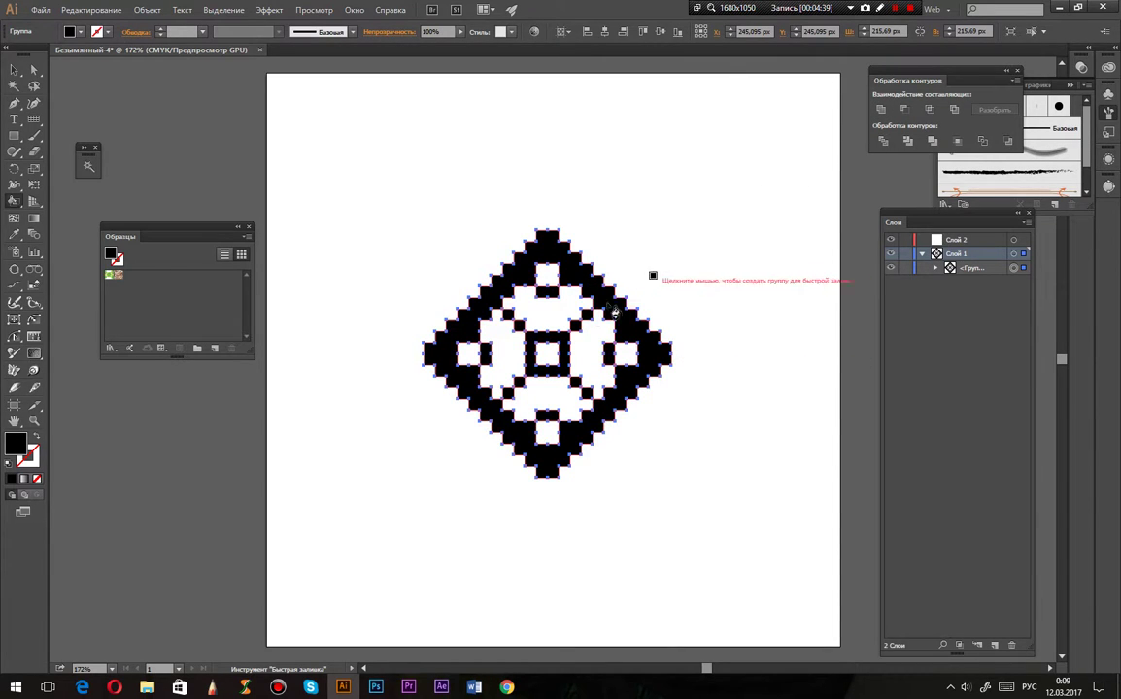
key(v)
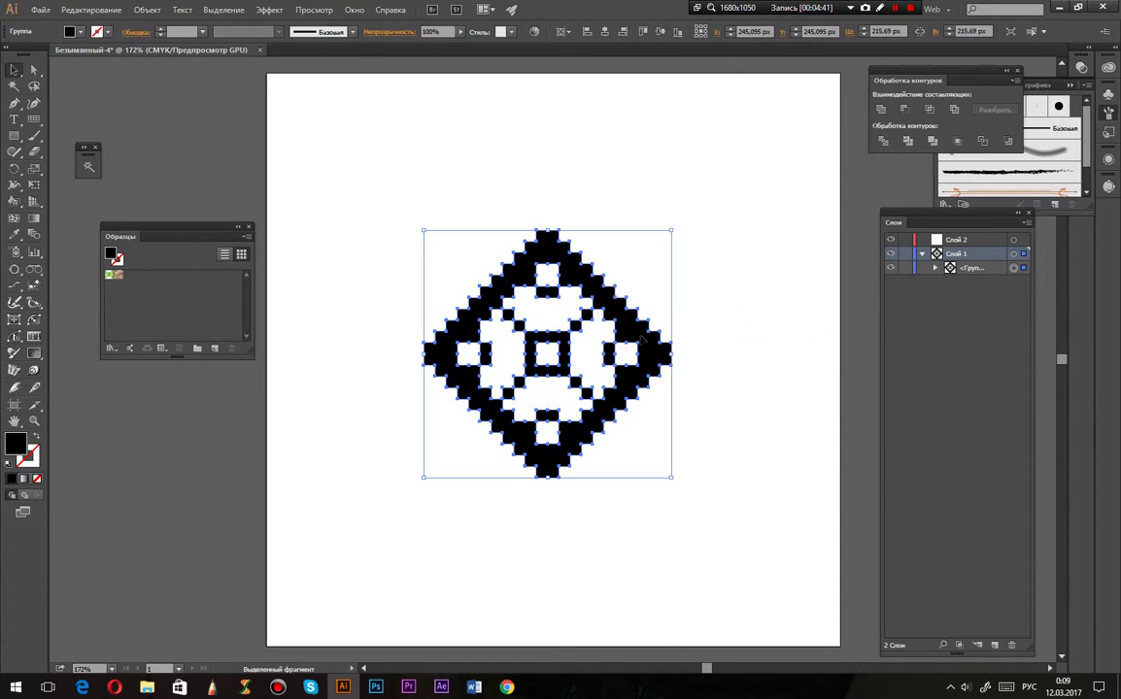
drag(629, 326, 476, 173)
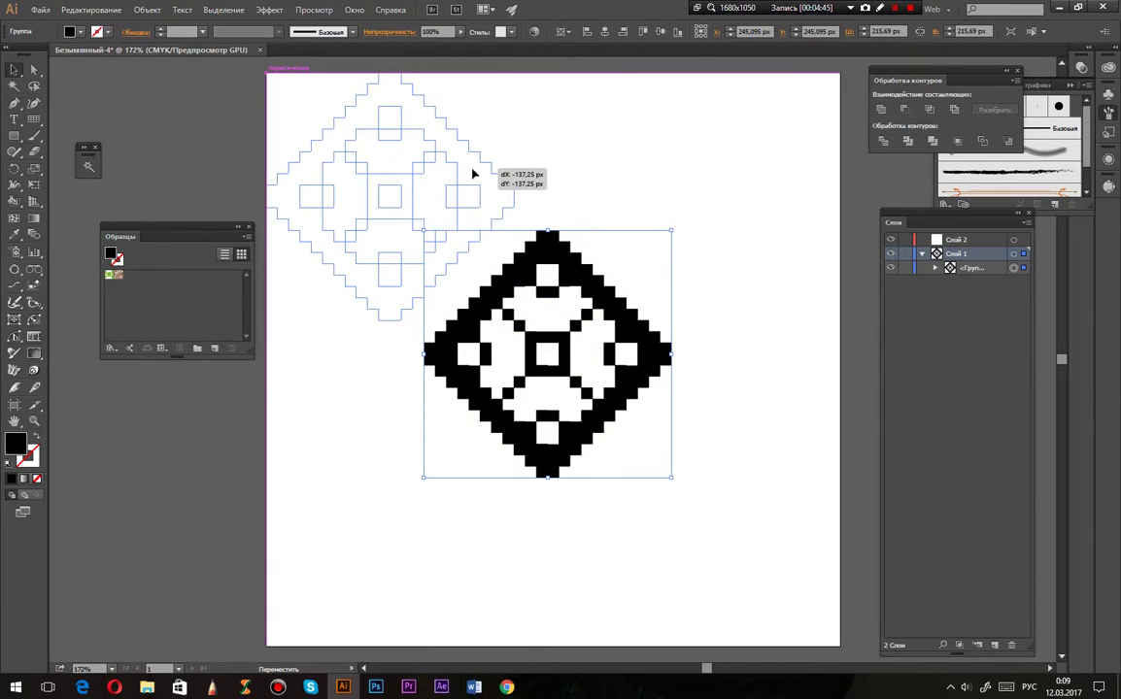
drag(475, 173, 476, 172)
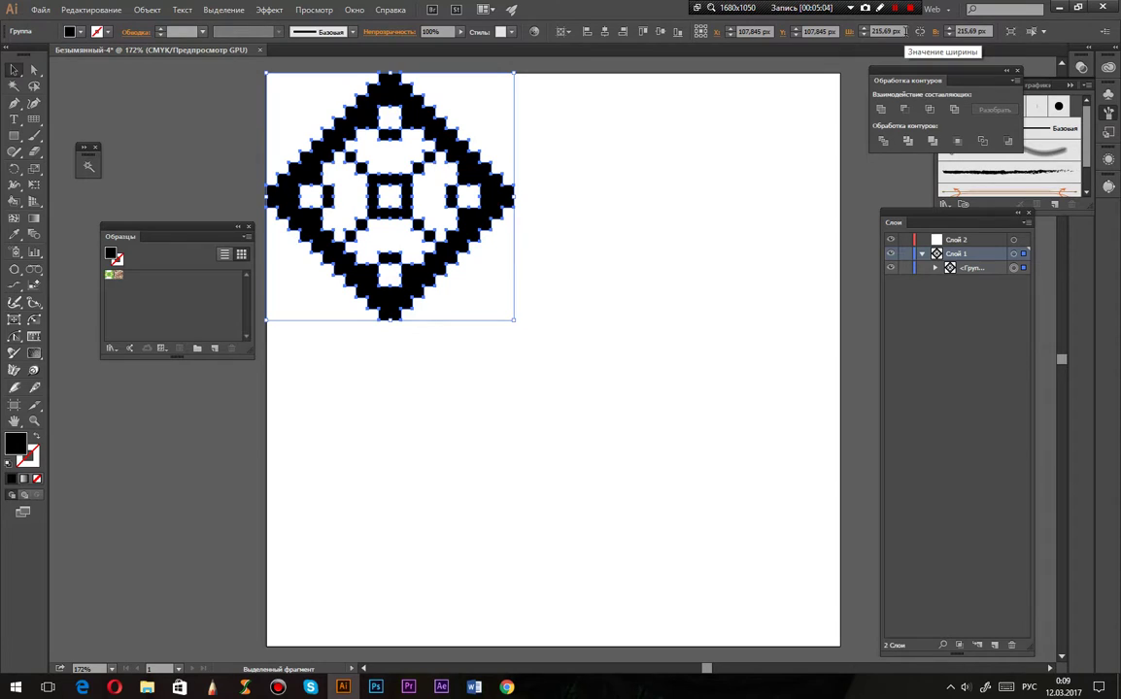
Set the ornament's width and height to 50 px in the control bar
click(904, 32)
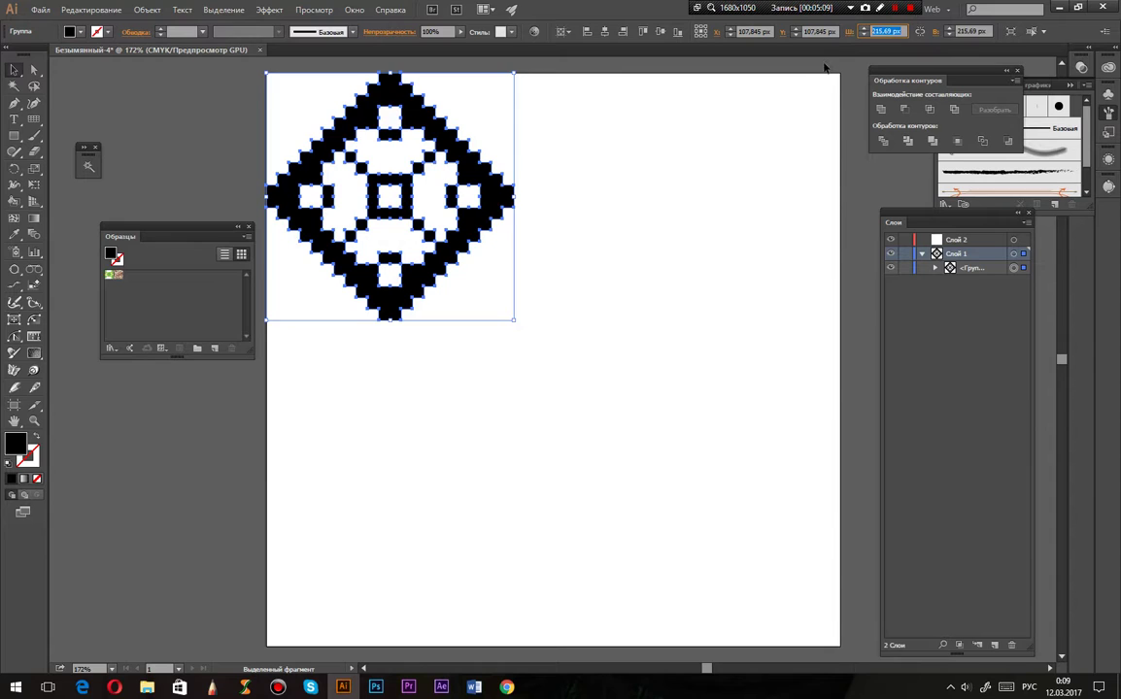
text(50)
key(Tab)
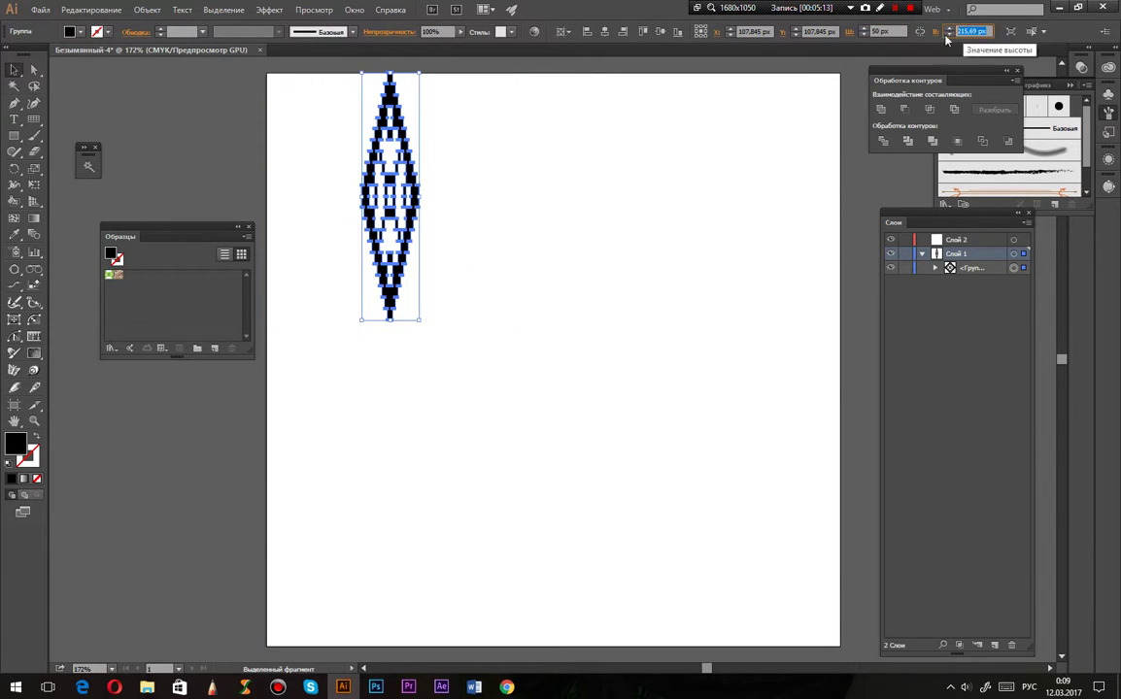
text(50)
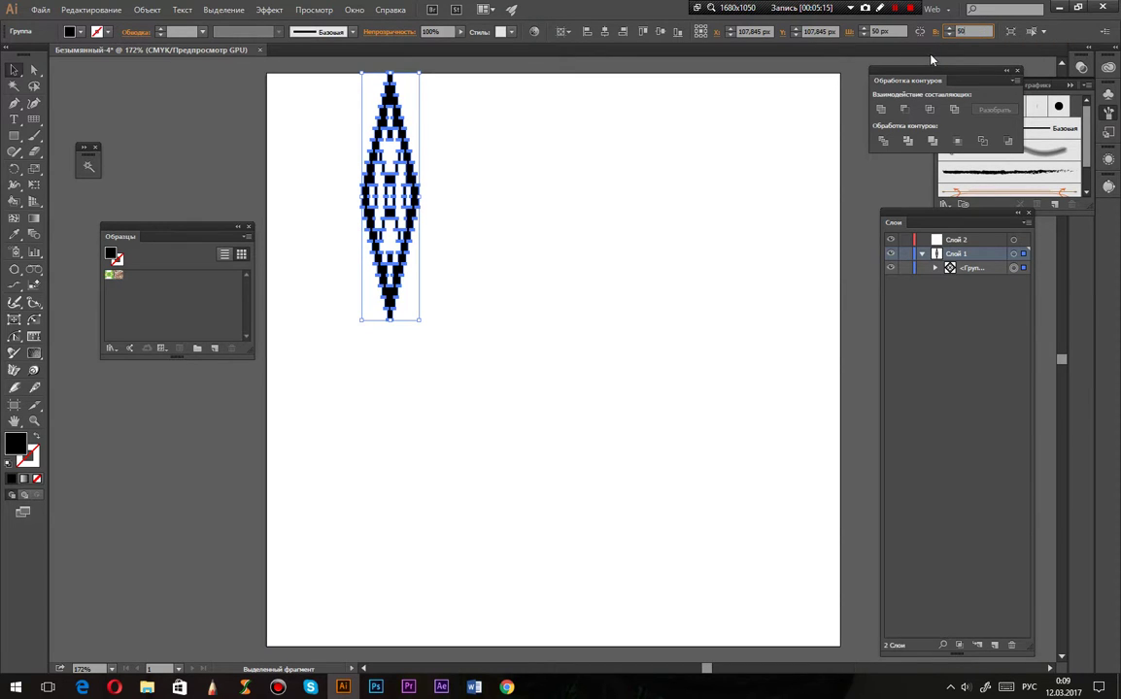
key(Return)
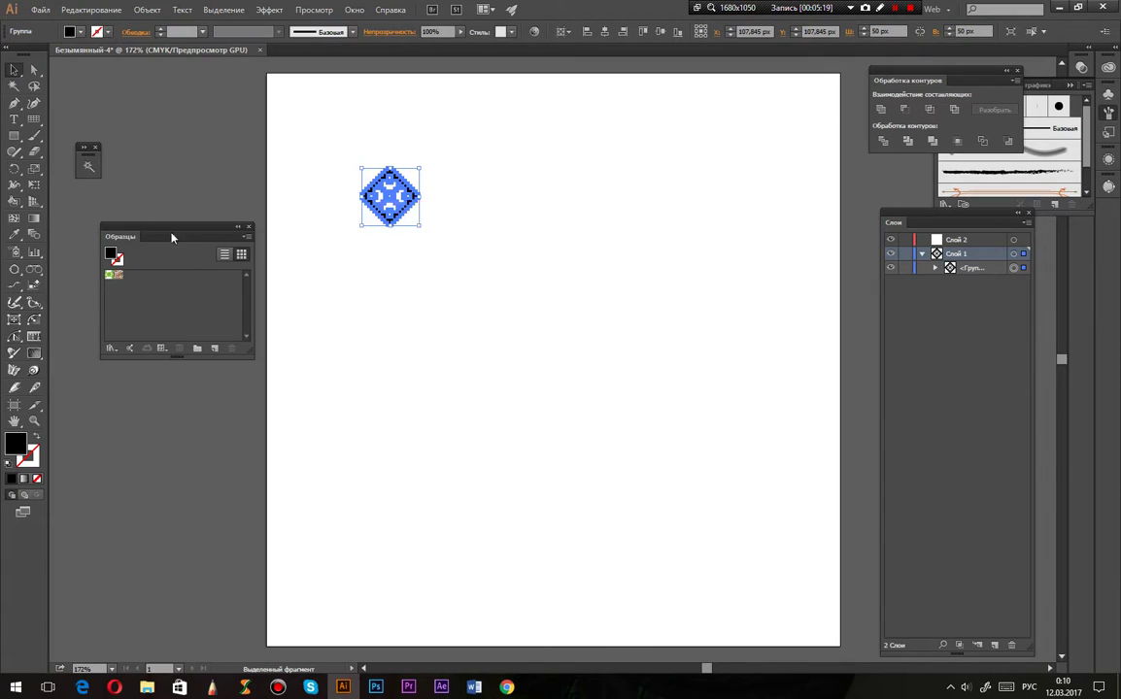
Store the ornament as a pattern swatch, delete it and a test copy, then set no fill with black stroke
drag(391, 199, 177, 321)
key(Delete)
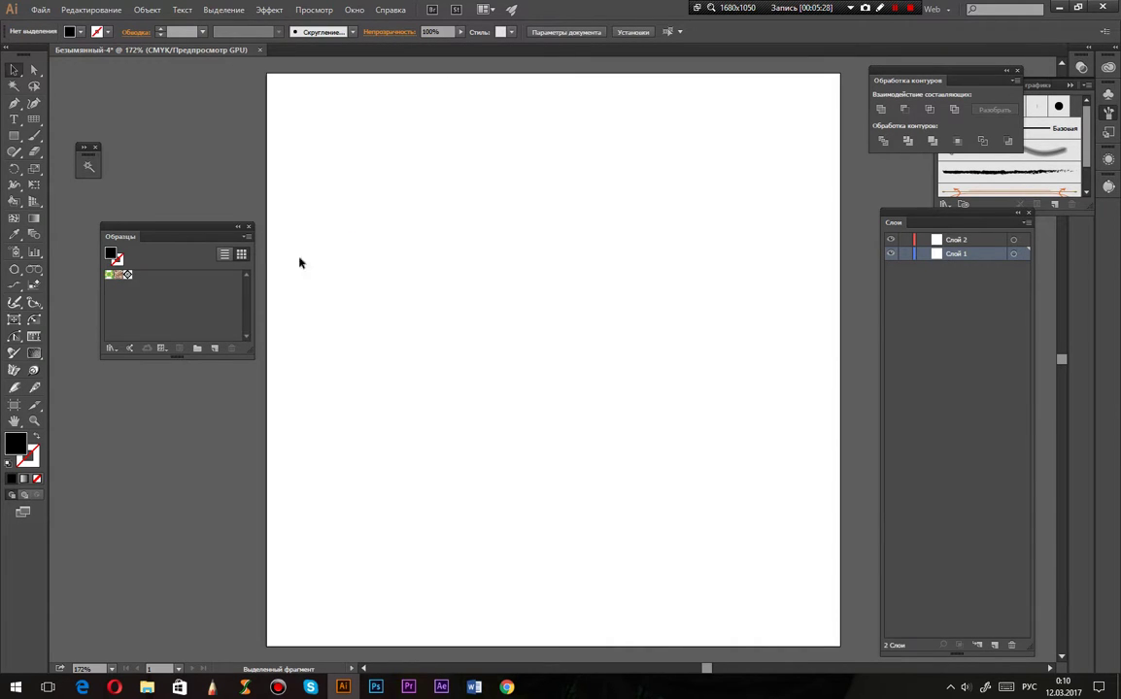
mouse_move(128, 279)
mouse_down()
mouse_move(438, 258)
mouse_move(237, 323)
mouse_up()
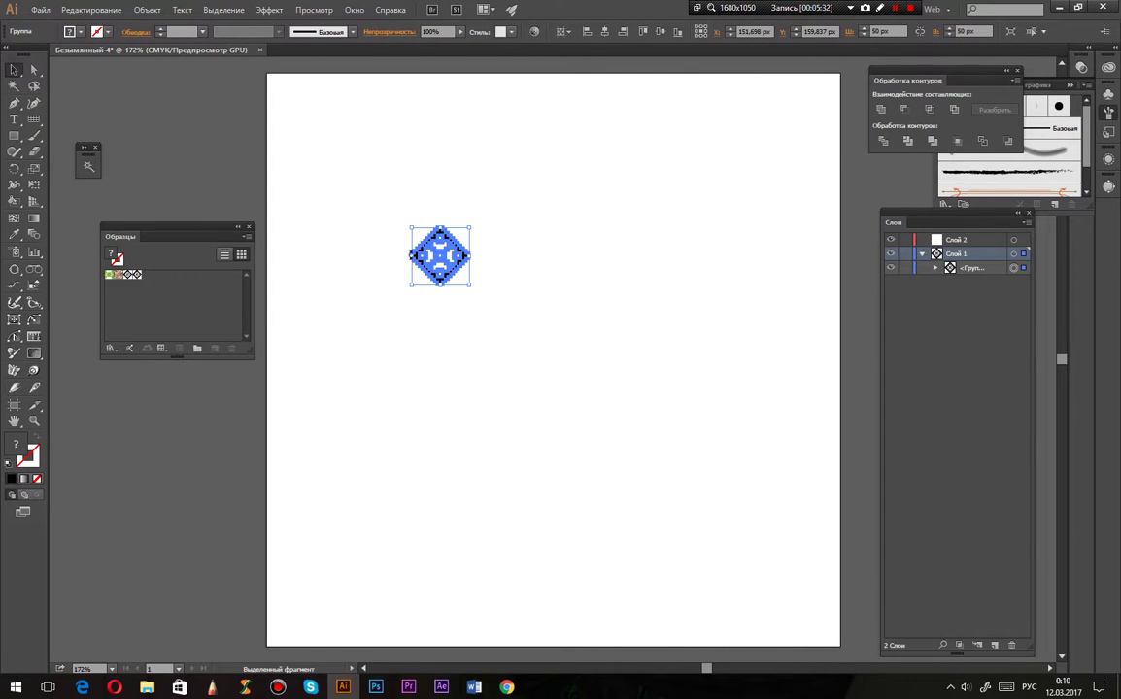
drag(378, 240, 380, 229)
key(Delete)
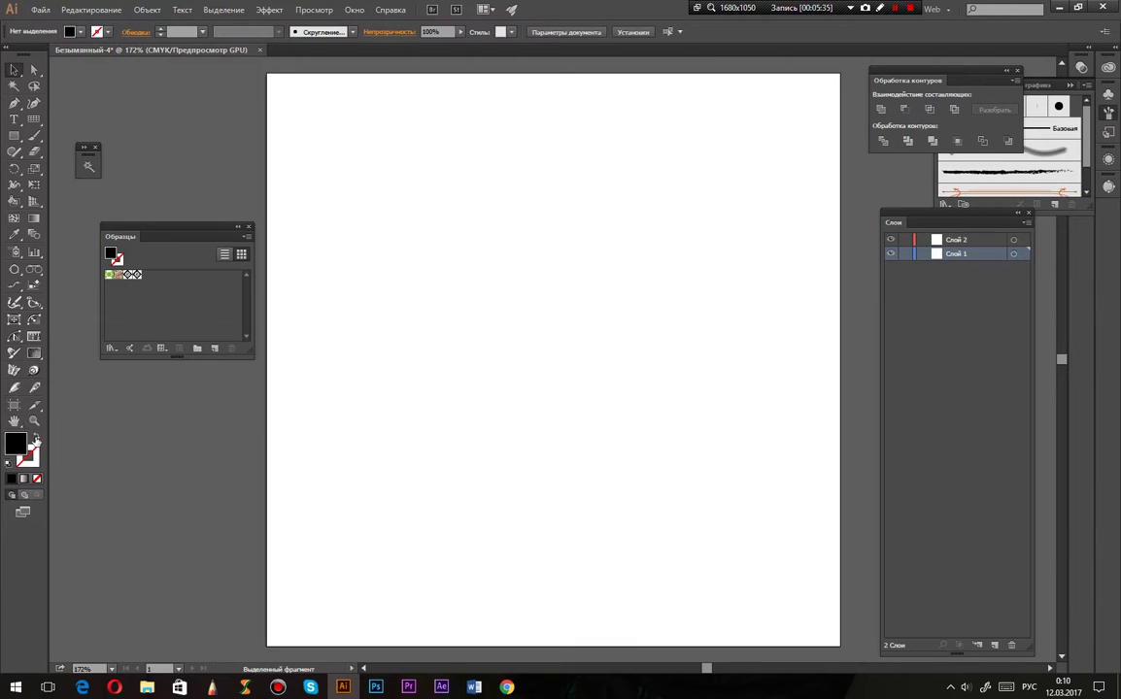
click(37, 430)
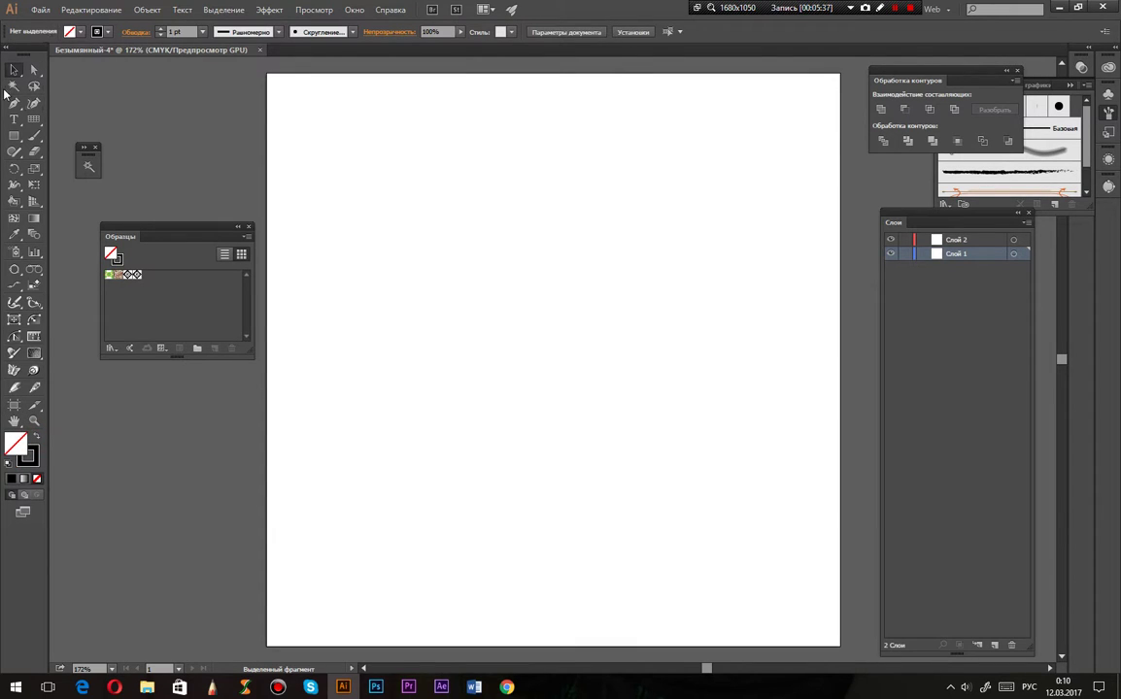
Draw a rectangle with Width 500 px and Height 500 px using the Rectangle tool
key(m)
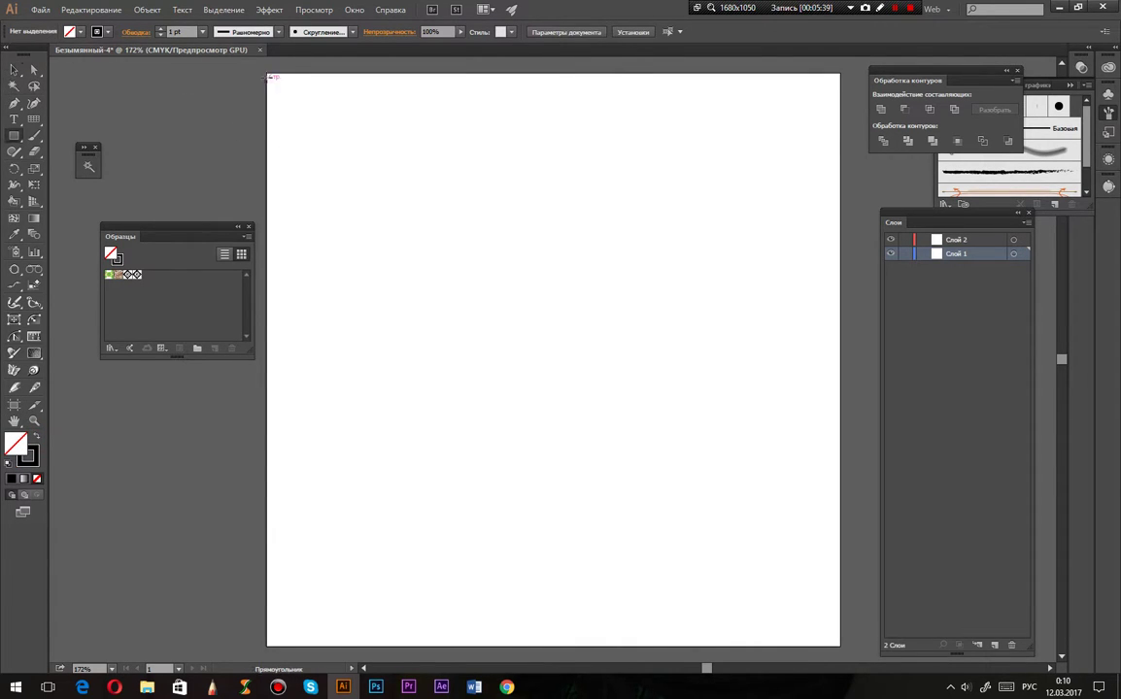
click(268, 73)
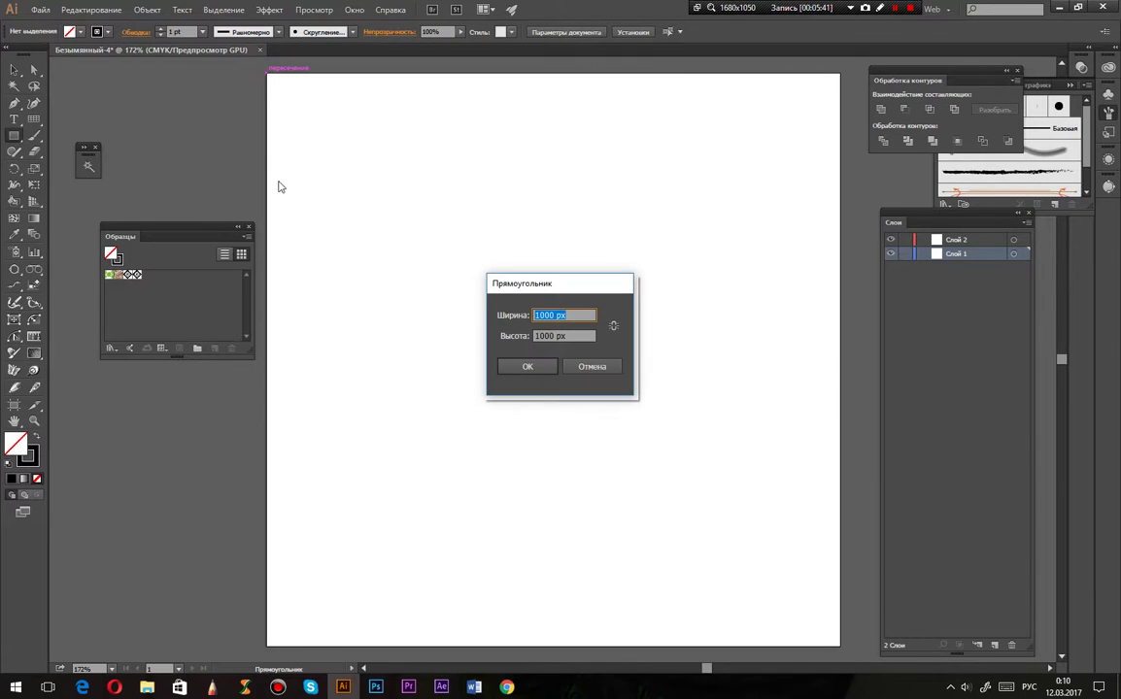
text(500)
key(Tab)
text(5)
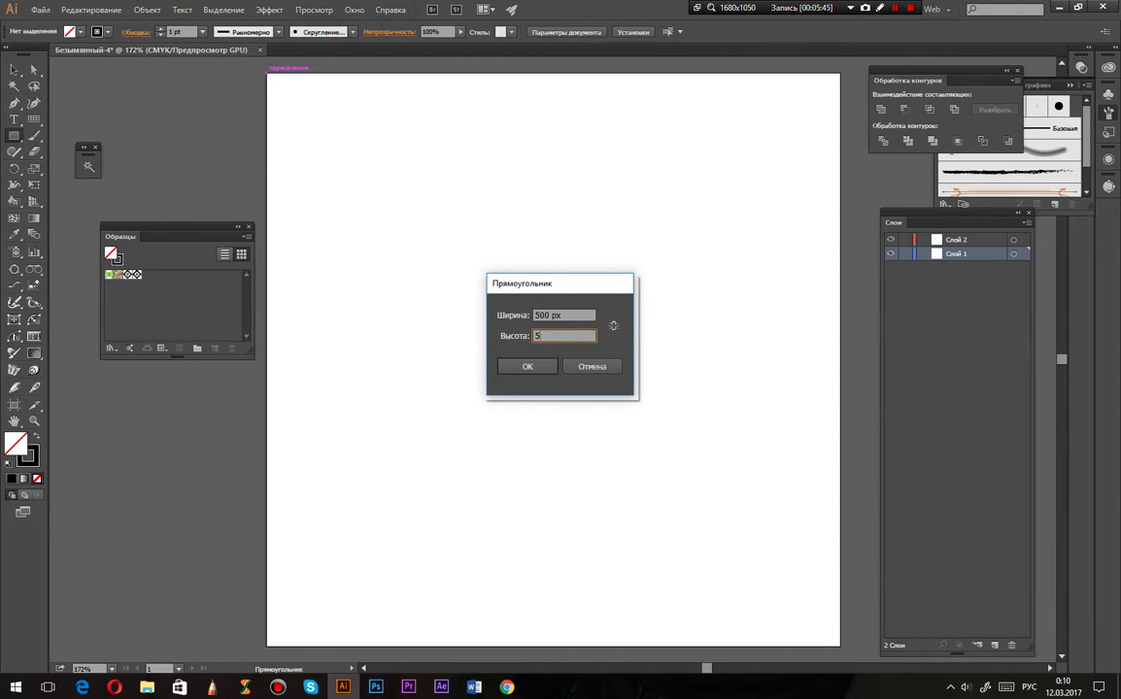
text(00)
key(Return)
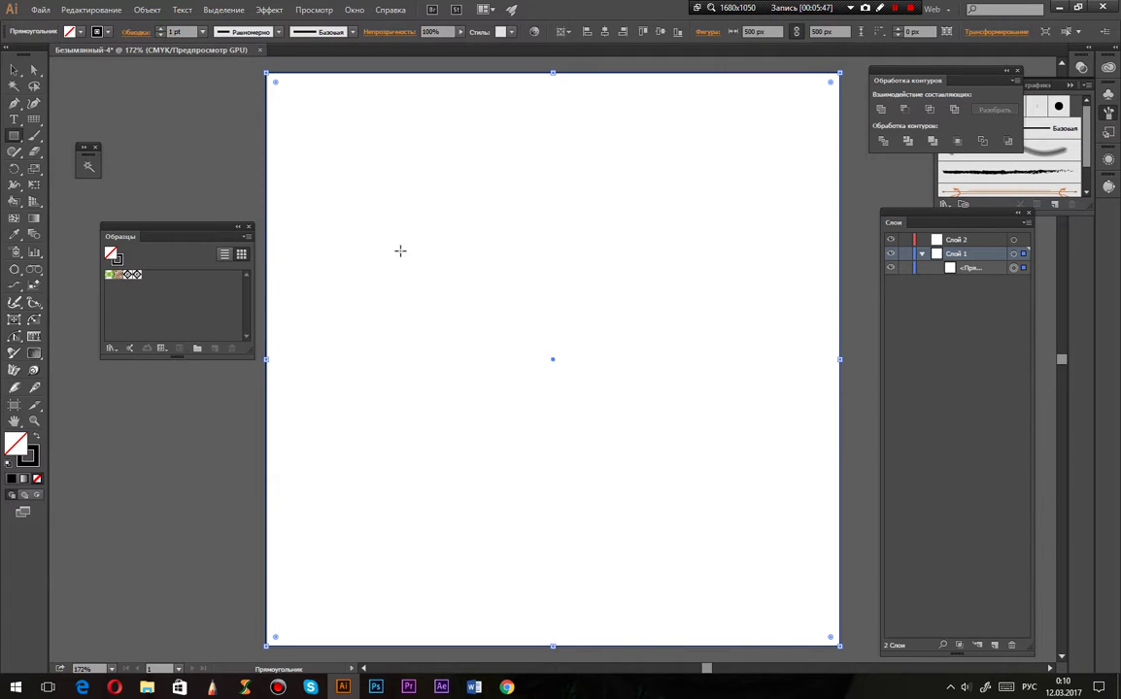
Apply the diamond ornament pattern swatch to the selected rectangle, then deselect to view the tiling
click(136, 276)
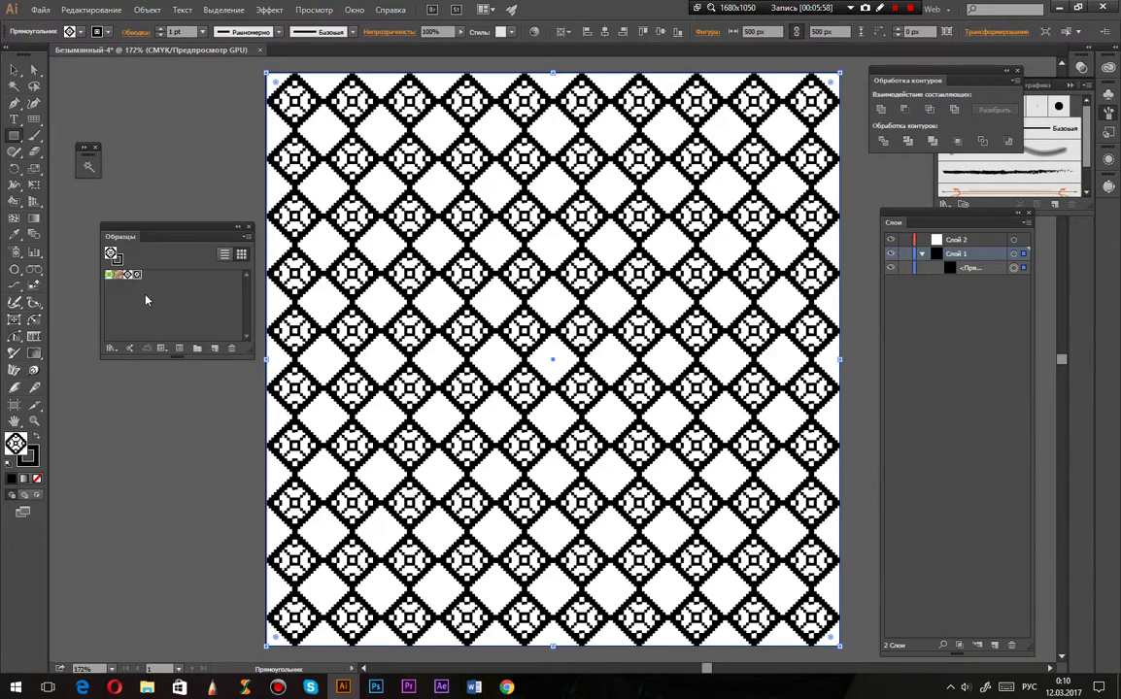
key(ctrl+shift+a)
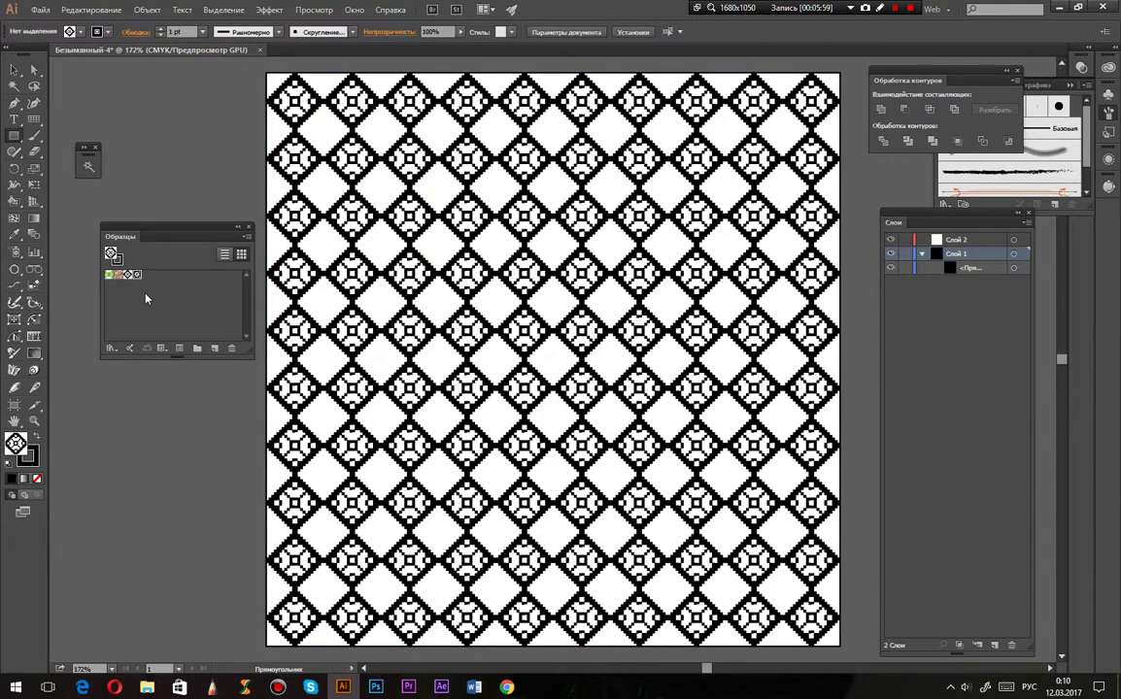